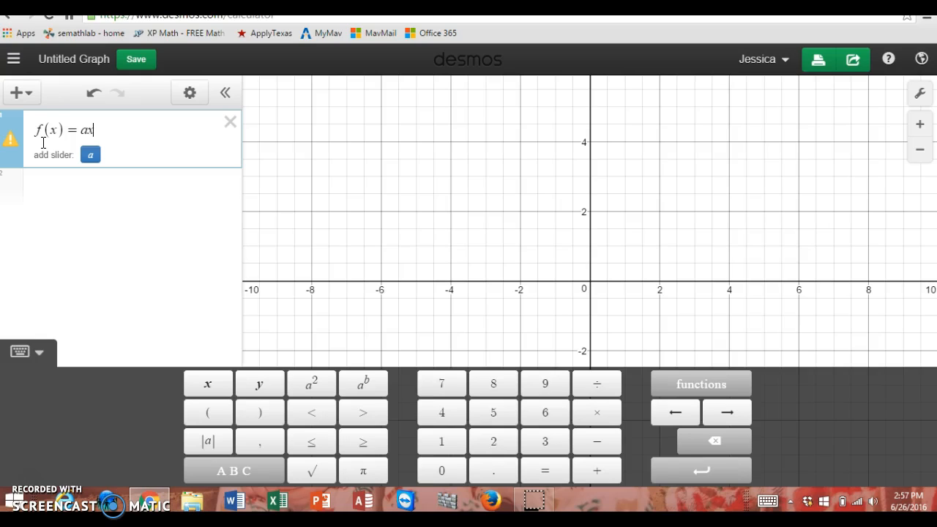
Step: Complete the first expression as f(x) = ax^2 + bx + c and add sliders for all three coefficients
{"action": "type", "text": "^2 "}
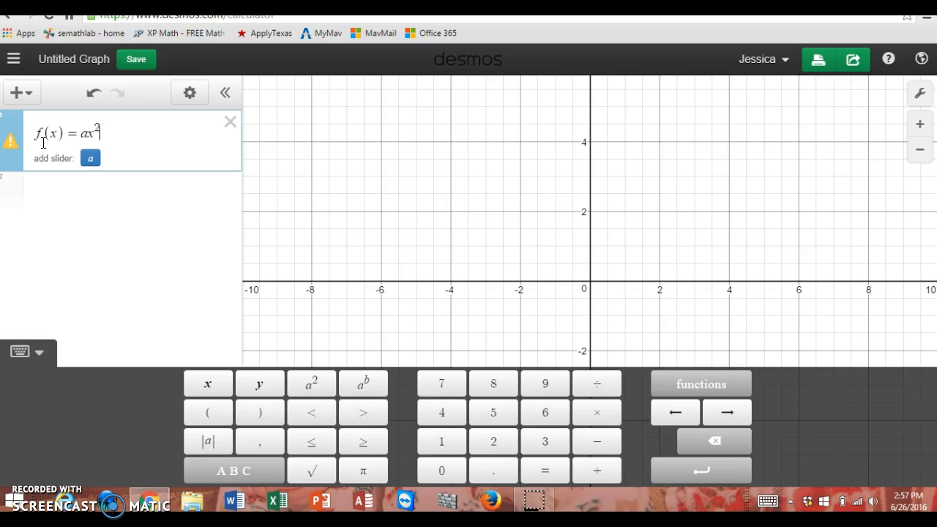
{"action": "type", "text": "+ "}
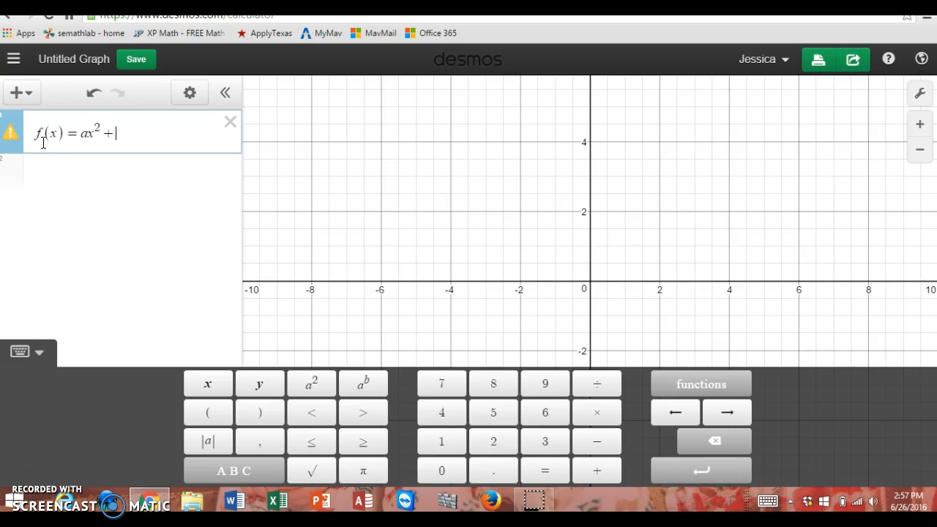
{"action": "type", "text": "bx + c"}
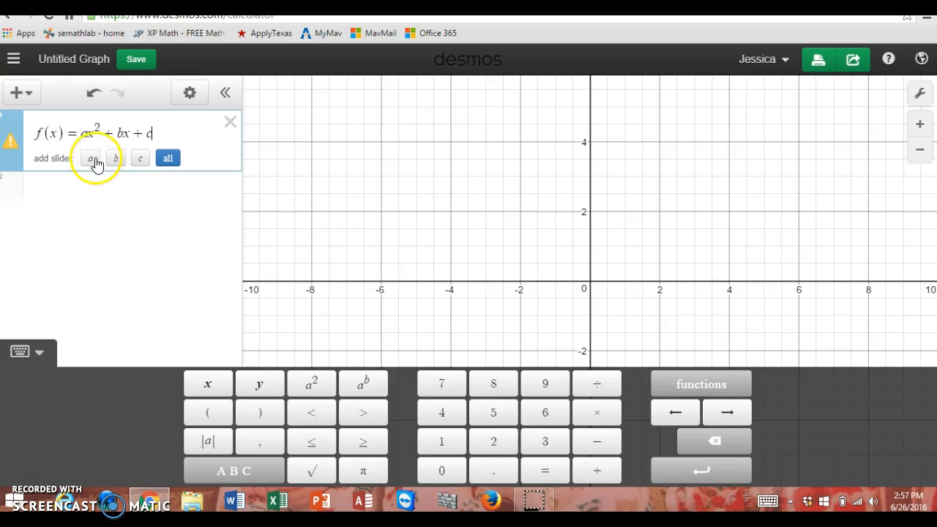
{"action": "left_click", "coordinate": [169, 159]}
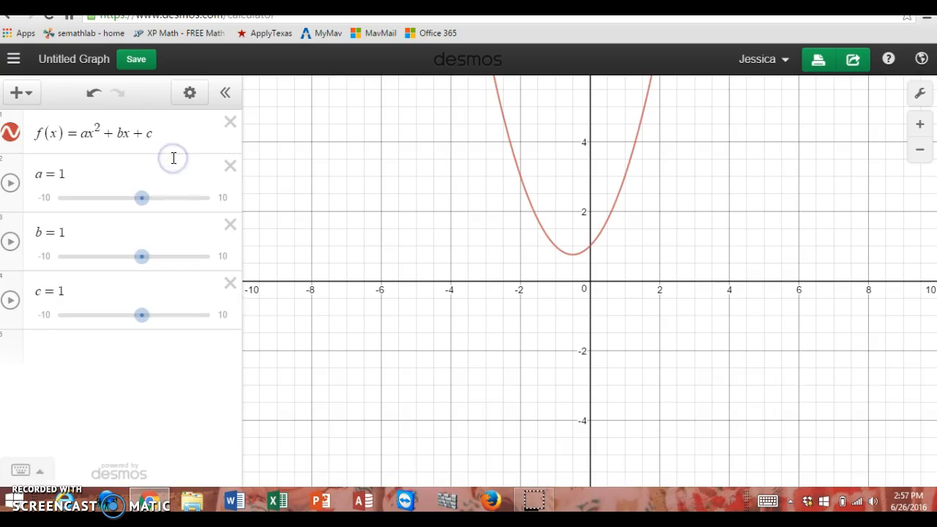
Step: Adjust the coefficient sliders to a = 0.9, b = −1.2 and c = 0.8
{"action": "left_click", "coordinate": [159, 192]}
{"action": "mouse_move", "coordinate": [143, 196]}
{"action": "left_mouse_down"}
{"action": "mouse_move", "coordinate": [155, 198]}
{"action": "mouse_move", "coordinate": [129, 200]}
{"action": "mouse_move", "coordinate": [142, 197]}
{"action": "left_mouse_up"}
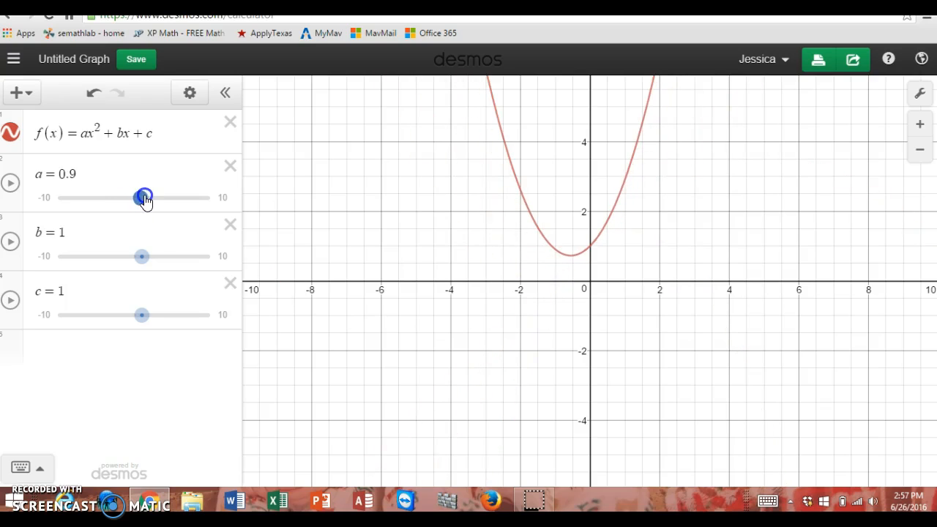
{"action": "left_click_drag", "start_coordinate": [138, 255], "coordinate": [122, 260]}
{"action": "mouse_move", "coordinate": [142, 315]}
{"action": "left_mouse_down"}
{"action": "mouse_move", "coordinate": [123, 319]}
{"action": "mouse_move", "coordinate": [137, 319]}
{"action": "left_mouse_up"}
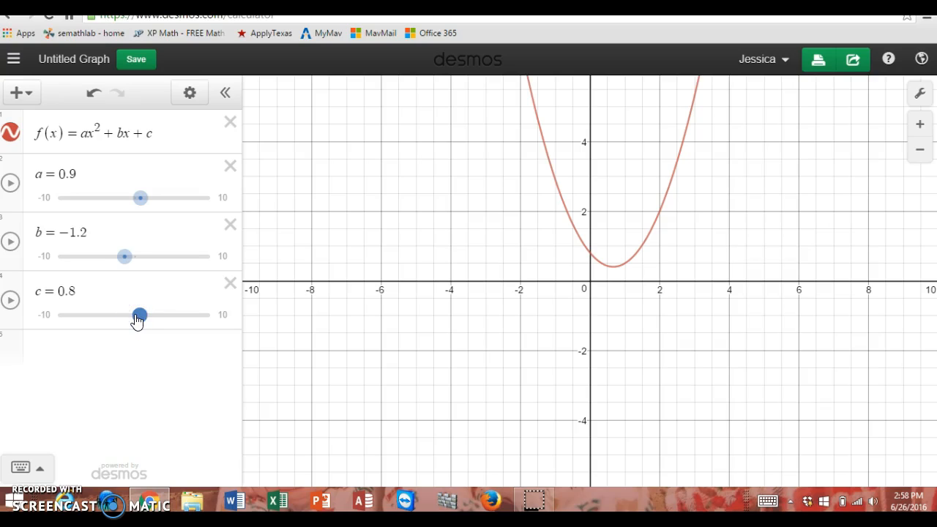
Step: Limit slider a to the range 0 to 10 with a step of 1, and move it to 2
{"action": "left_click", "coordinate": [33, 198]}
{"action": "left_click", "coordinate": [40, 203]}
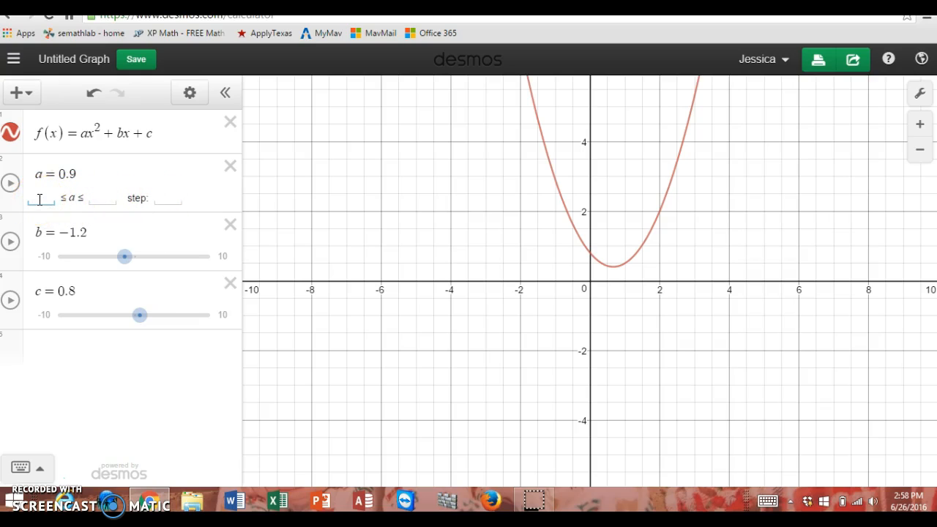
{"action": "left_click", "coordinate": [99, 198]}
{"action": "type", "text": "10"}
{"action": "left_click", "coordinate": [158, 199]}
{"action": "left_click", "coordinate": [159, 174]}
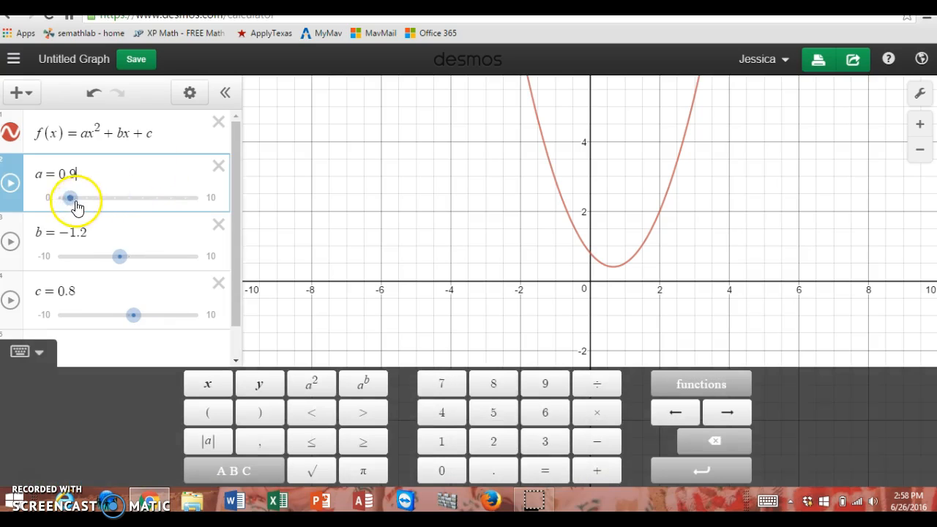
{"action": "left_click_drag", "start_coordinate": [77, 207], "coordinate": [85, 204]}
Step: Set slider a's minimum to -10 and its step to 0.5
{"action": "left_click", "coordinate": [32, 199]}
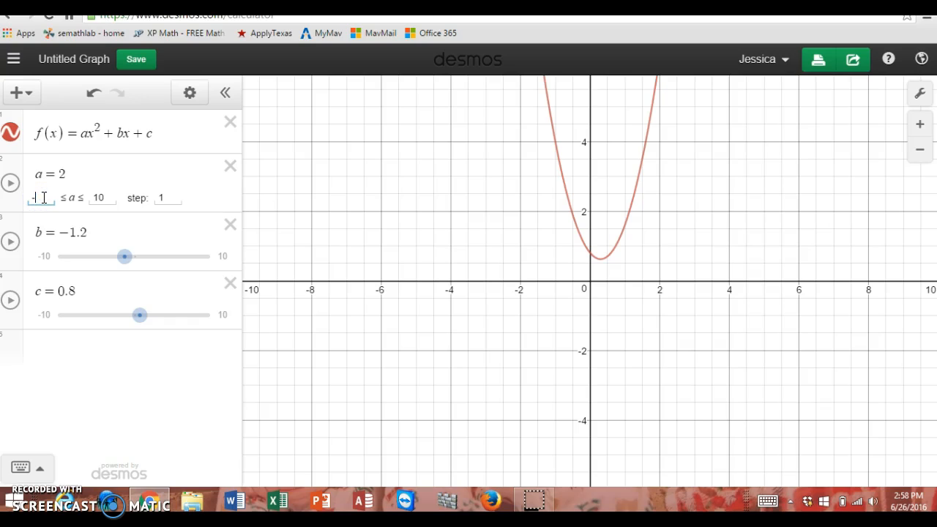
{"action": "left_click", "coordinate": [172, 197]}
{"action": "type", "text": "0.5"}
{"action": "left_click", "coordinate": [174, 168]}
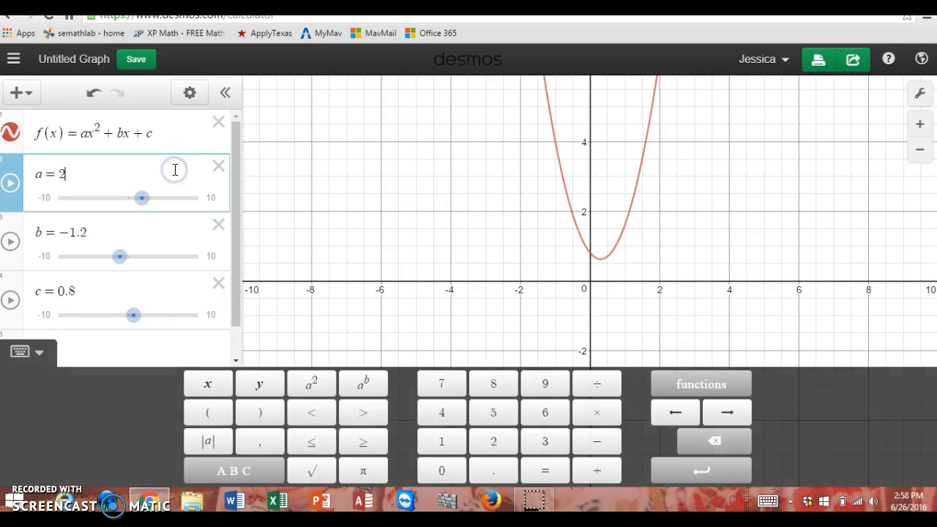
Step: Move slider a to 1 and slider b to −4, and briefly animate slider a
{"action": "left_click", "coordinate": [147, 203]}
{"action": "mouse_move", "coordinate": [149, 208]}
{"action": "left_mouse_down"}
{"action": "mouse_move", "coordinate": [132, 203]}
{"action": "mouse_move", "coordinate": [158, 203]}
{"action": "mouse_move", "coordinate": [136, 199]}
{"action": "left_mouse_up"}
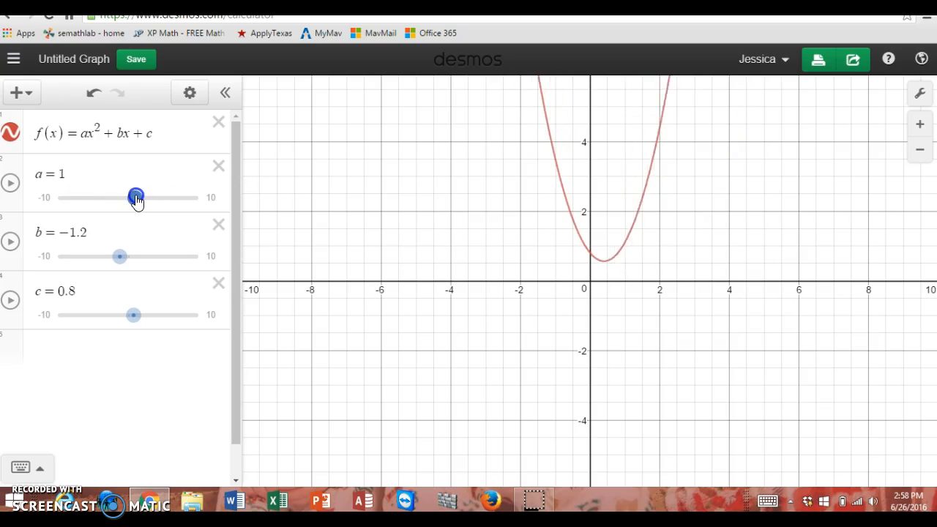
{"action": "left_click", "coordinate": [125, 256]}
{"action": "left_click_drag", "start_coordinate": [126, 258], "coordinate": [107, 258]}
{"action": "left_click", "coordinate": [10, 185]}
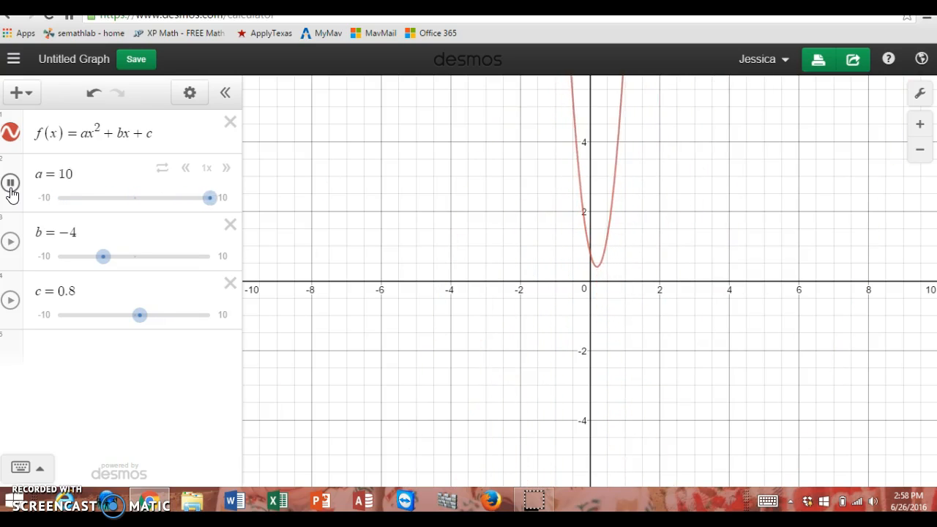
{"action": "left_click", "coordinate": [11, 183]}
Step: Plot the parabola's vertex by adding the point (-b/2a, f(-b/2a)) as a new expression
{"action": "left_click", "coordinate": [59, 358]}
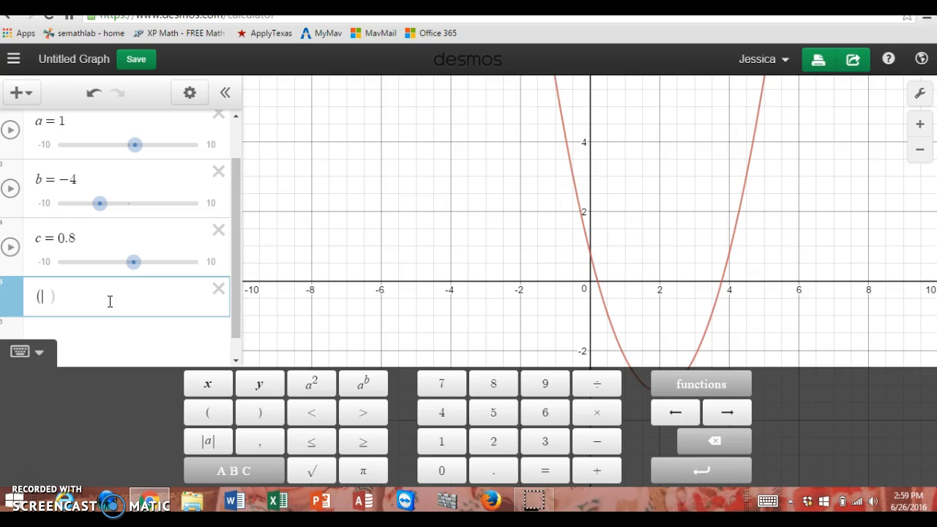
{"action": "type", "text": "-b"}
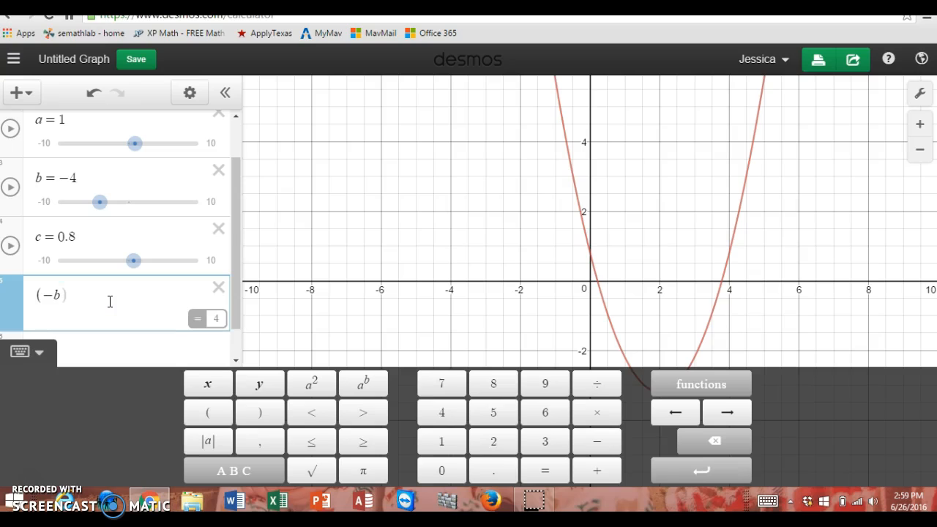
{"action": "type", "text": "\\"}
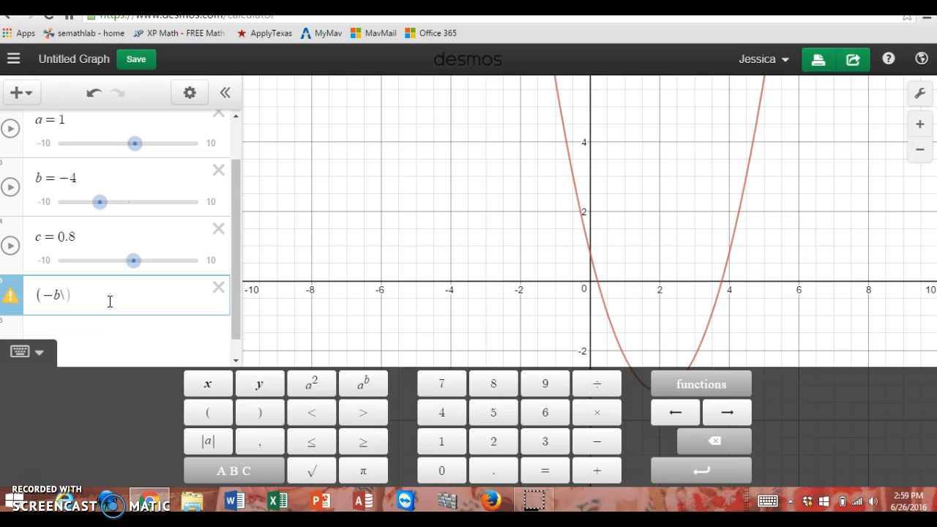
{"action": "type", "text": "/2a"}
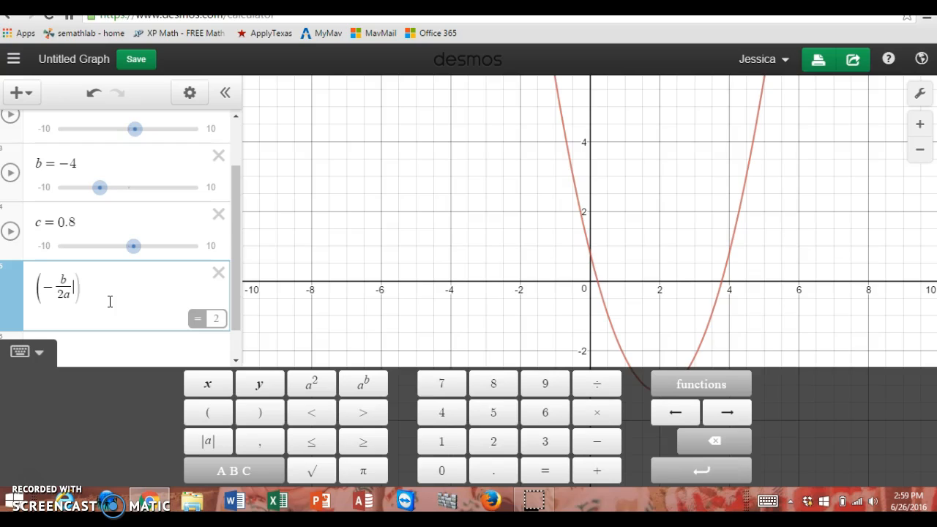
{"action": "type", "text": ","}
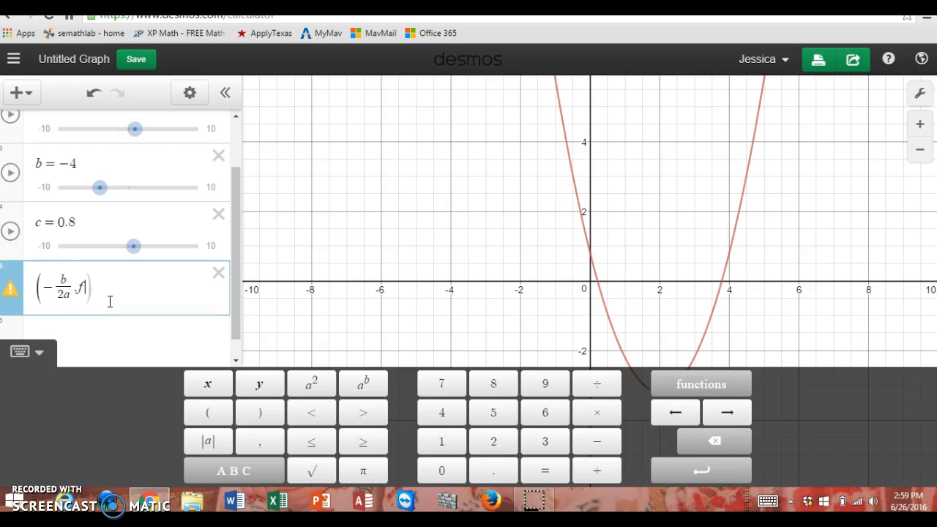
{"action": "type", "text": "f(-b"}
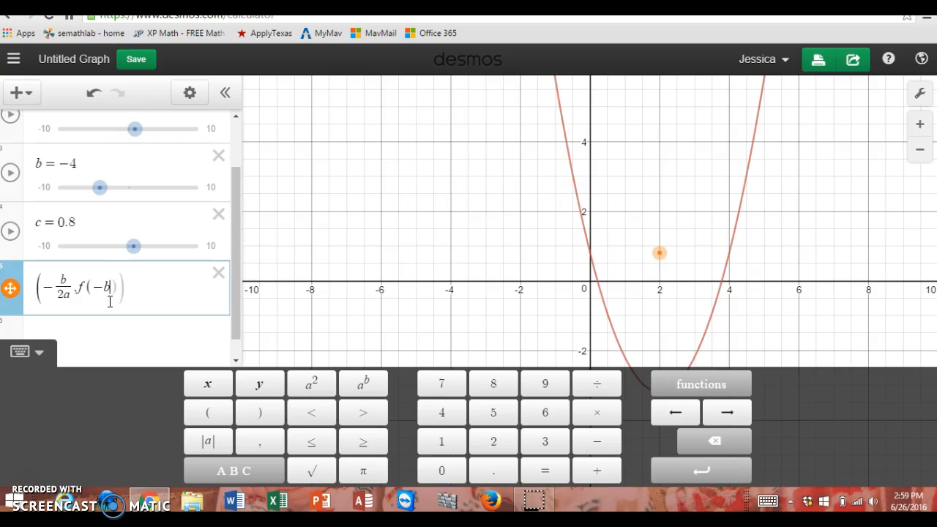
{"action": "type", "text": "/2a"}
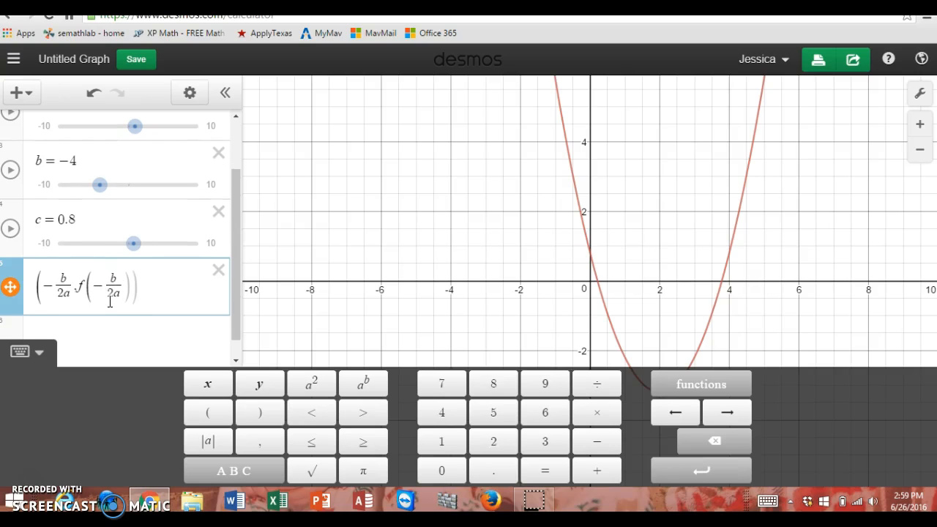
{"action": "left_click", "coordinate": [150, 293]}
{"action": "key", "text": "Return"}
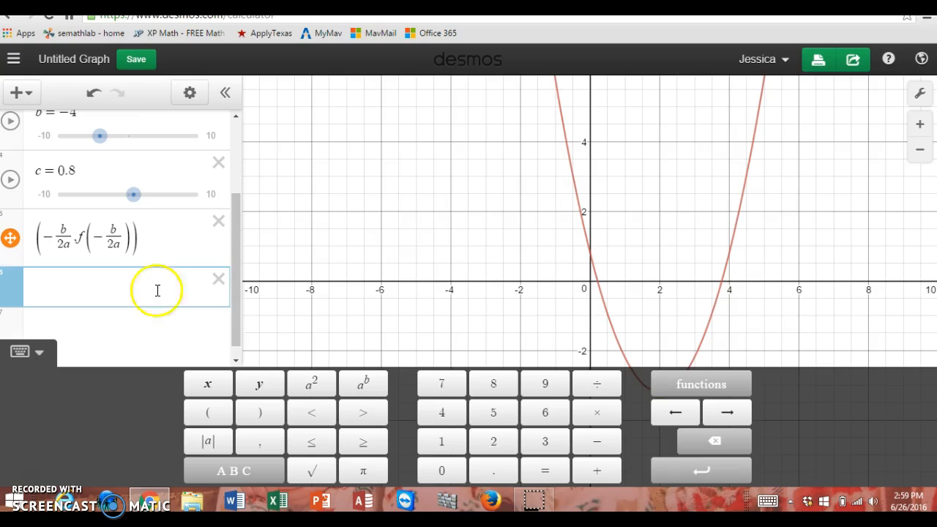
{"action": "left_click", "coordinate": [845, 202]}
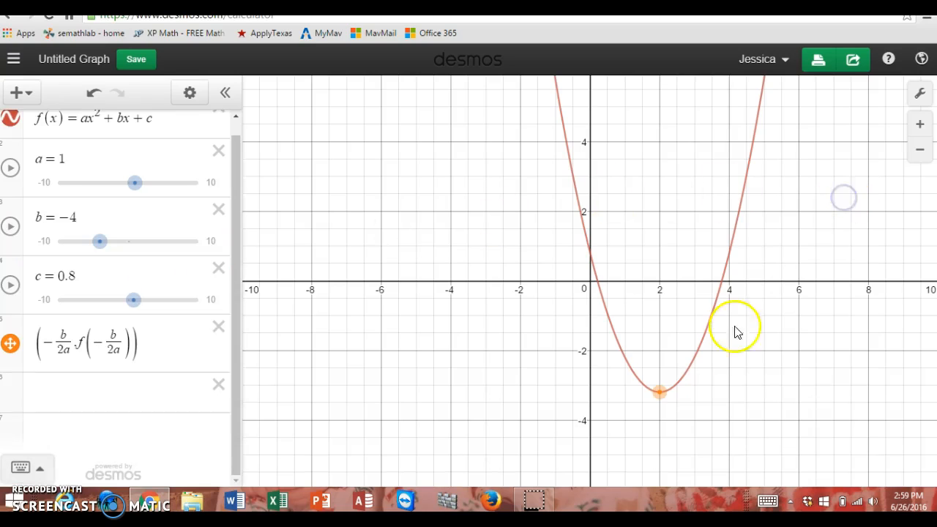
Step: Test the vertex point by adjusting the sliders to c = 1.8, b = −3 and a = −2
{"action": "mouse_move", "coordinate": [134, 300]}
{"action": "left_mouse_down"}
{"action": "mouse_move", "coordinate": [117, 300]}
{"action": "mouse_move", "coordinate": [140, 300]}
{"action": "left_mouse_up"}
{"action": "mouse_move", "coordinate": [100, 241]}
{"action": "left_mouse_down"}
{"action": "mouse_move", "coordinate": [92, 241]}
{"action": "mouse_move", "coordinate": [107, 242]}
{"action": "left_mouse_up"}
{"action": "left_click_drag", "start_coordinate": [135, 182], "coordinate": [121, 191]}
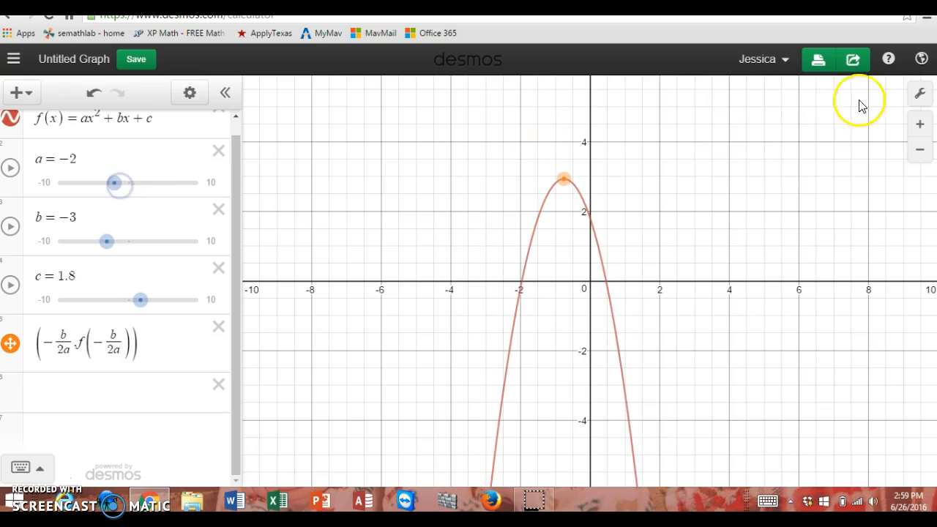
Step: Turn on Projector Mode in the graph settings
{"action": "left_click", "coordinate": [919, 93]}
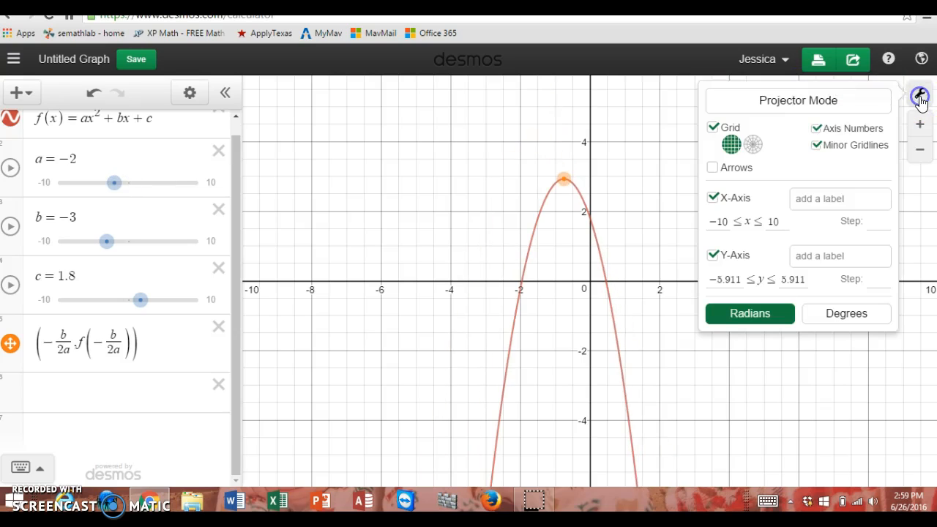
{"action": "left_click", "coordinate": [801, 99]}
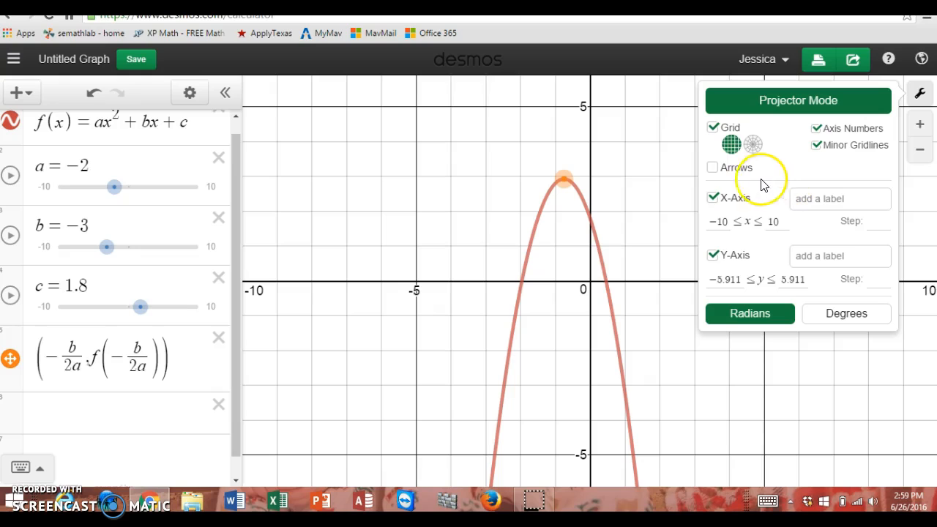
{"action": "left_click", "coordinate": [612, 161]}
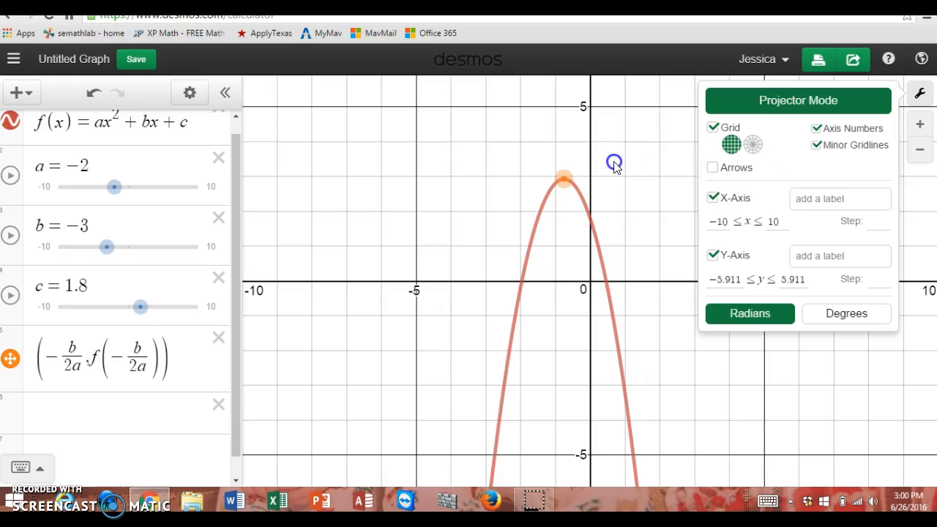
Step: Graph the axis of symmetry by adding x = -b/2a as a new expression
{"action": "left_click", "coordinate": [76, 414]}
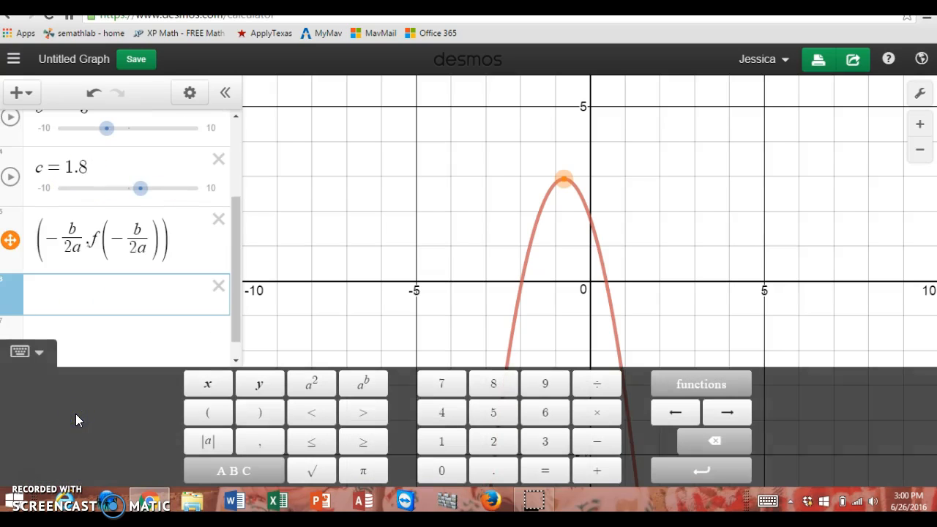
{"action": "type", "text": "x=-b/2a"}
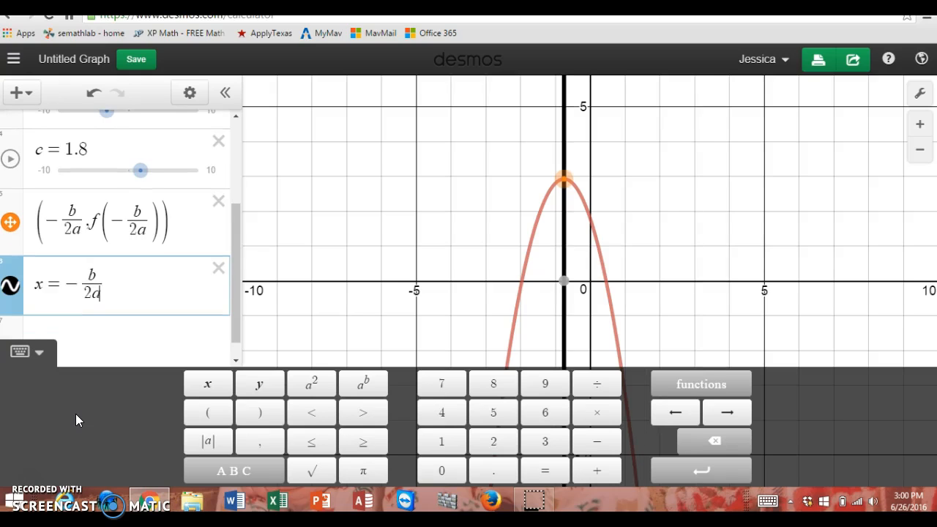
{"action": "left_click", "coordinate": [119, 340]}
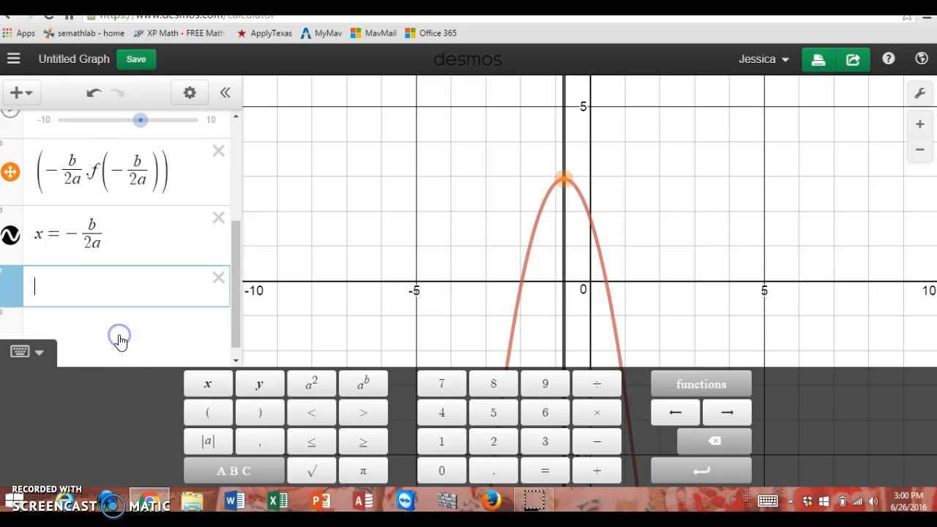
Step: Change the x = -b/2a line to a dashed style in green
{"action": "left_click", "coordinate": [11, 237]}
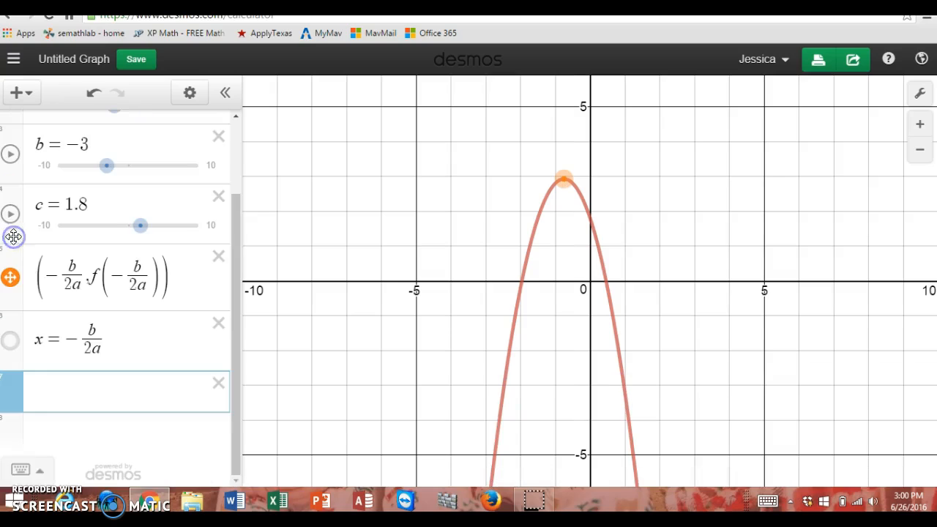
{"action": "left_click", "coordinate": [10, 339]}
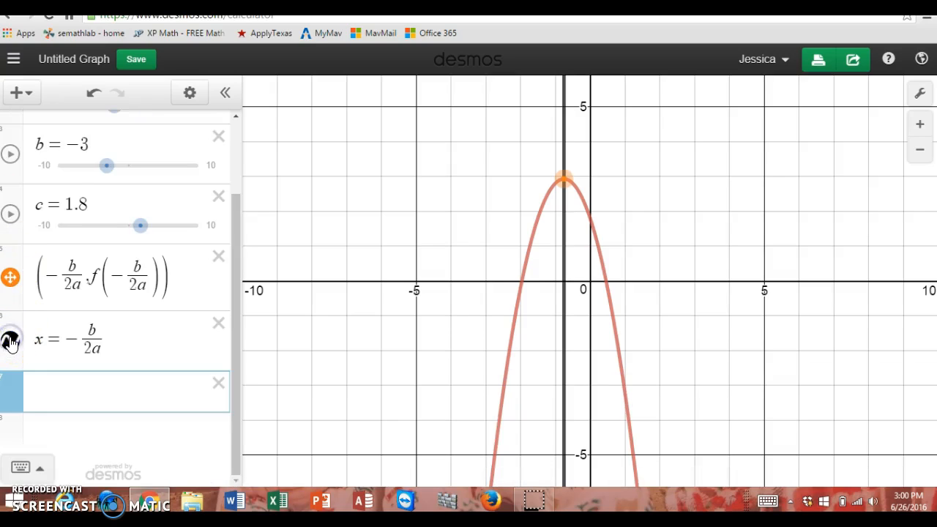
{"action": "left_click", "coordinate": [10, 340]}
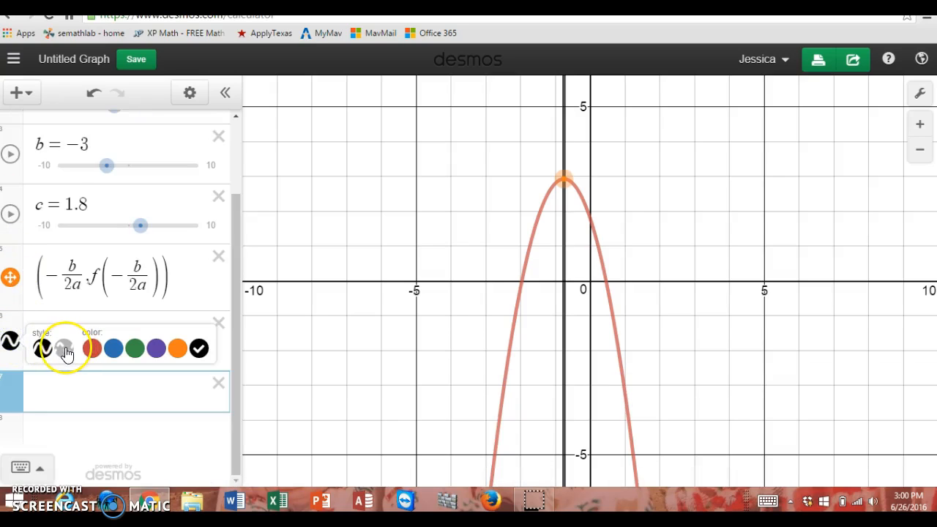
{"action": "left_click", "coordinate": [66, 350]}
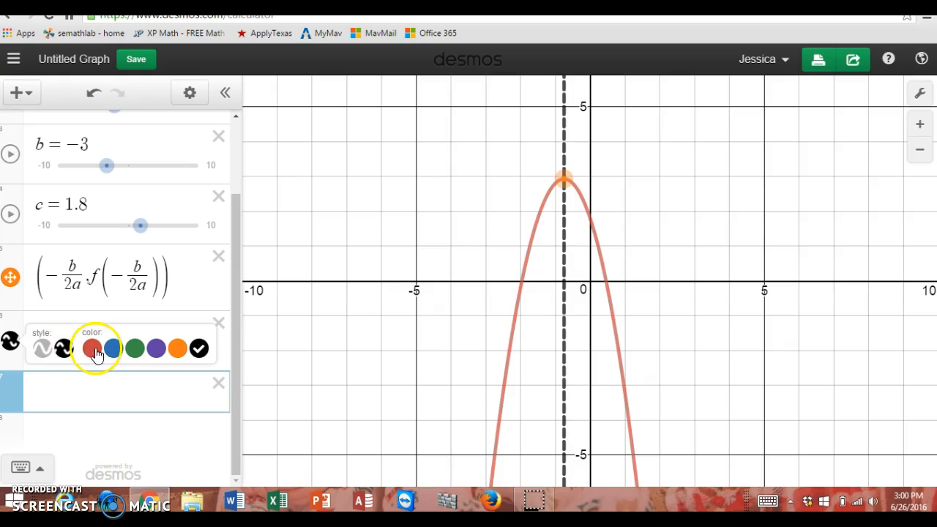
{"action": "left_click", "coordinate": [135, 349]}
{"action": "left_click", "coordinate": [132, 377]}
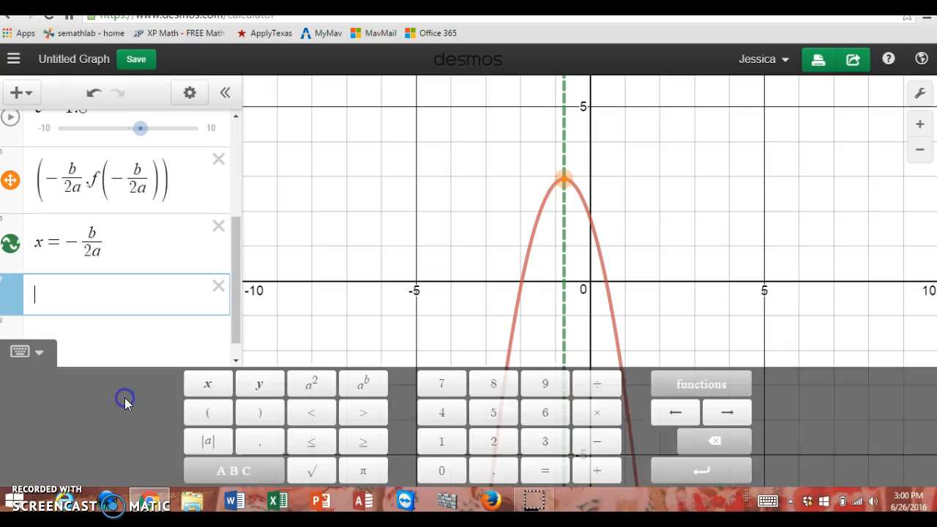
{"action": "left_click", "coordinate": [341, 256]}
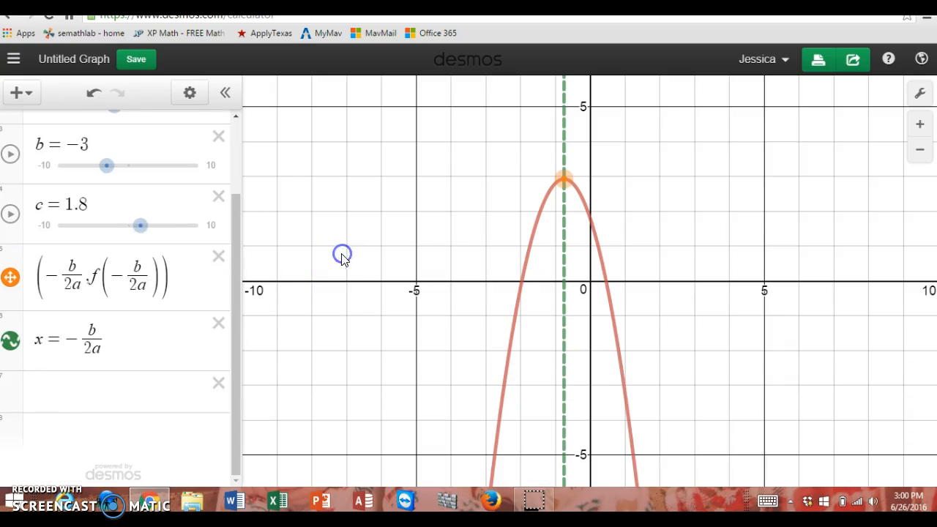
Step: Adjust the sliders to c = 1.3, b = −1 and a = −1.5 to test the vertex and axis of symmetry
{"action": "mouse_move", "coordinate": [142, 227]}
{"action": "left_mouse_down"}
{"action": "mouse_move", "coordinate": [129, 230]}
{"action": "mouse_move", "coordinate": [138, 229]}
{"action": "left_mouse_up"}
{"action": "mouse_move", "coordinate": [107, 166]}
{"action": "left_mouse_down"}
{"action": "mouse_move", "coordinate": [90, 172]}
{"action": "mouse_move", "coordinate": [121, 174]}
{"action": "left_mouse_up"}
{"action": "left_click_drag", "start_coordinate": [238, 232], "coordinate": [240, 175]}
{"action": "left_click_drag", "start_coordinate": [116, 192], "coordinate": [96, 197]}
{"action": "mouse_move", "coordinate": [115, 199]}
{"action": "left_mouse_down"}
{"action": "mouse_move", "coordinate": [139, 201]}
{"action": "mouse_move", "coordinate": [123, 201]}
{"action": "left_mouse_up"}
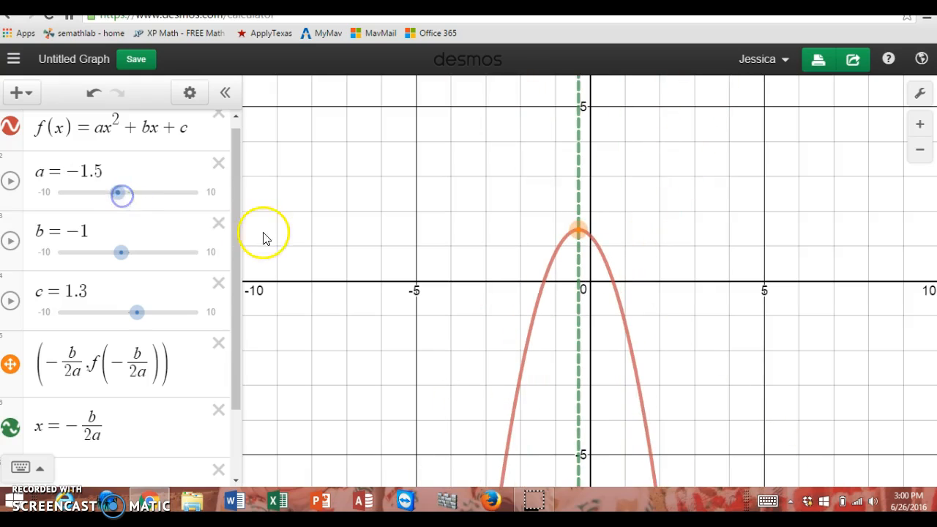
Step: Start a new expression defining g(x) = below the x = -b/2a line
{"action": "left_click_drag", "start_coordinate": [234, 244], "coordinate": [231, 344]}
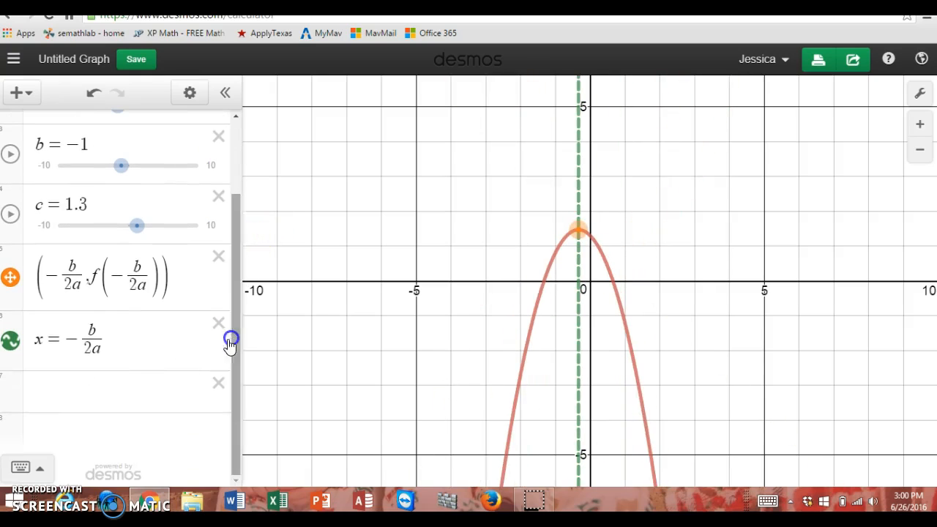
{"action": "left_click", "coordinate": [98, 382]}
{"action": "type", "text": "f(x)="}
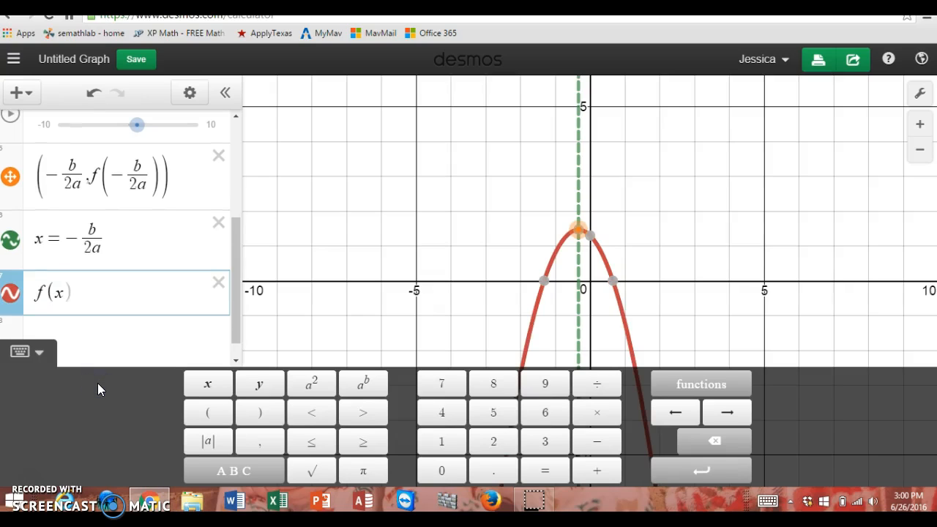
{"action": "key", "text": "BackSpace"}
{"action": "key", "text": "BackSpace"}
{"action": "key", "text": "BackSpace"}
{"action": "key", "text": "BackSpace"}
{"action": "key", "text": "BackSpace"}
{"action": "type", "text": "g(x)"}
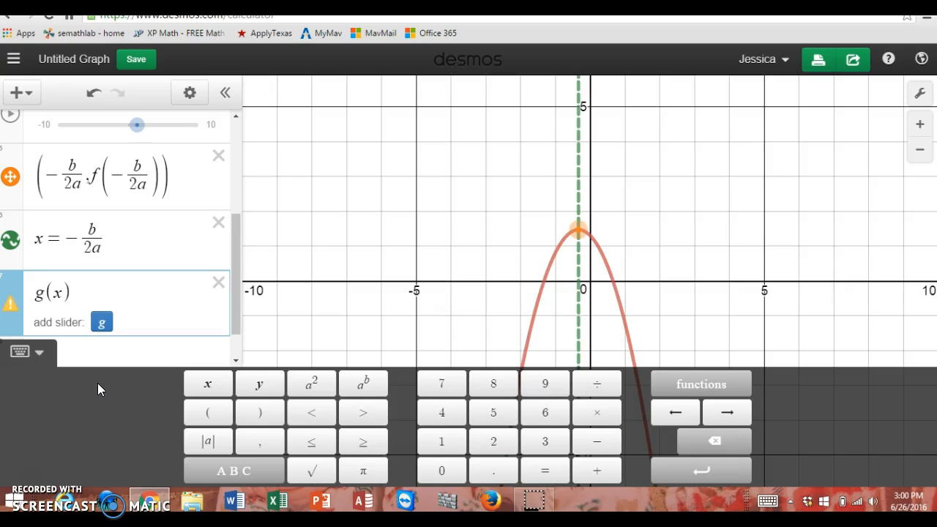
{"action": "type", "text": "="}
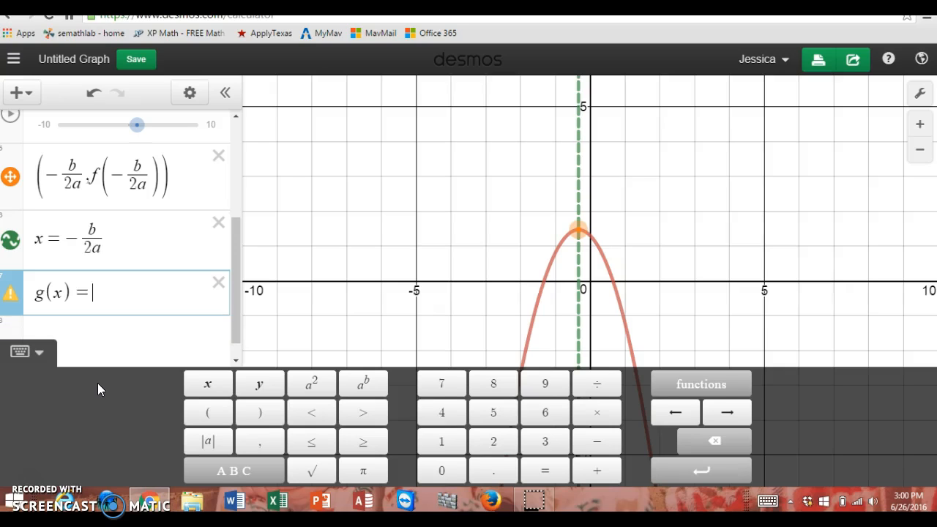
{"action": "type", "text": "z"}
Step: Complete g(x) in vertex form as a(x − h)^2 + k and create sliders for h and k
{"action": "key", "text": "BackSpace"}
{"action": "type", "text": "a(x-h)^2"}
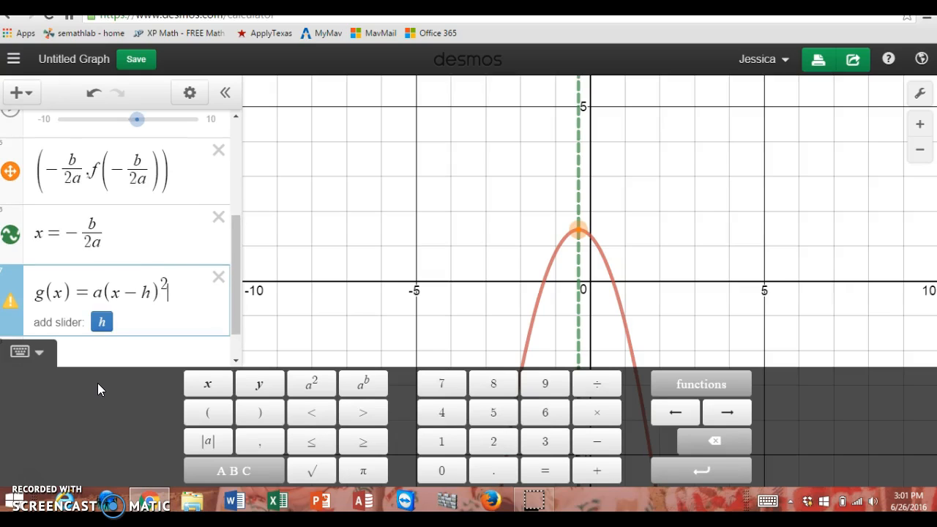
{"action": "type", "text": "+k"}
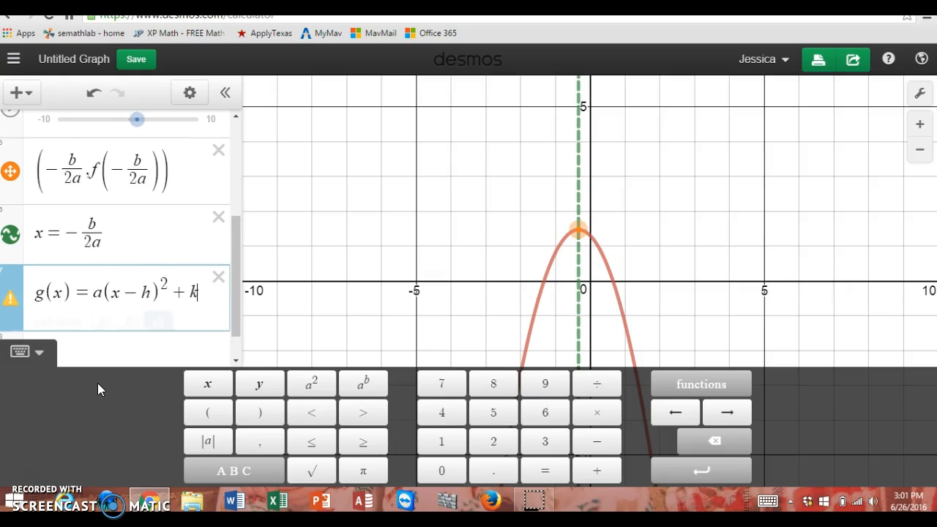
{"action": "key", "text": "Return"}
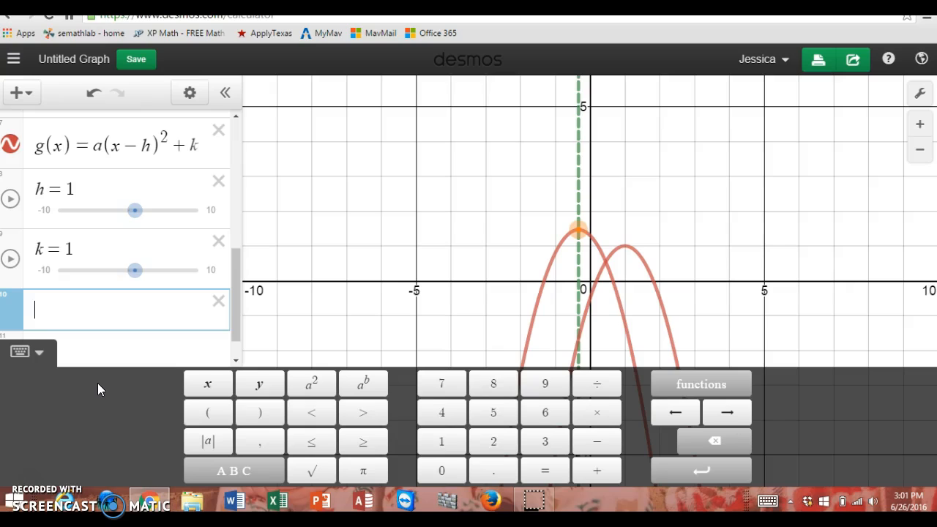
{"action": "left_click", "coordinate": [66, 116]}
Step: Adjust the vertex-form sliders to h = 0.9 and k = 0.1
{"action": "mouse_move", "coordinate": [235, 267]}
{"action": "left_mouse_down"}
{"action": "mouse_move", "coordinate": [233, 142]}
{"action": "mouse_move", "coordinate": [226, 261]}
{"action": "left_mouse_up"}
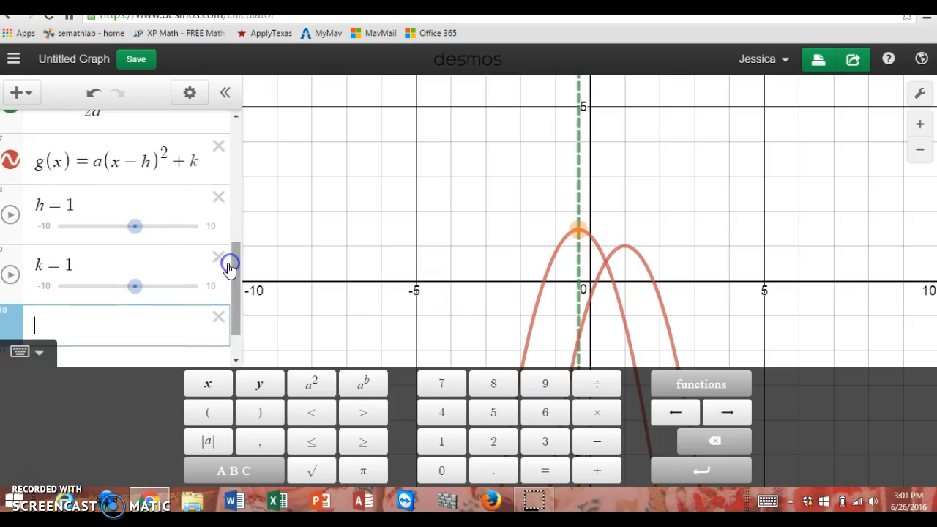
{"action": "mouse_move", "coordinate": [140, 230]}
{"action": "left_mouse_down"}
{"action": "mouse_move", "coordinate": [138, 220]}
{"action": "mouse_move", "coordinate": [150, 231]}
{"action": "mouse_move", "coordinate": [134, 228]}
{"action": "left_mouse_up"}
{"action": "left_click_drag", "start_coordinate": [134, 274], "coordinate": [129, 275]}
Step: Plot the vertex of g(x) by adding the point (h,k) as a new expression
{"action": "left_click", "coordinate": [80, 383]}
{"action": "type", "text": "(h,k"}
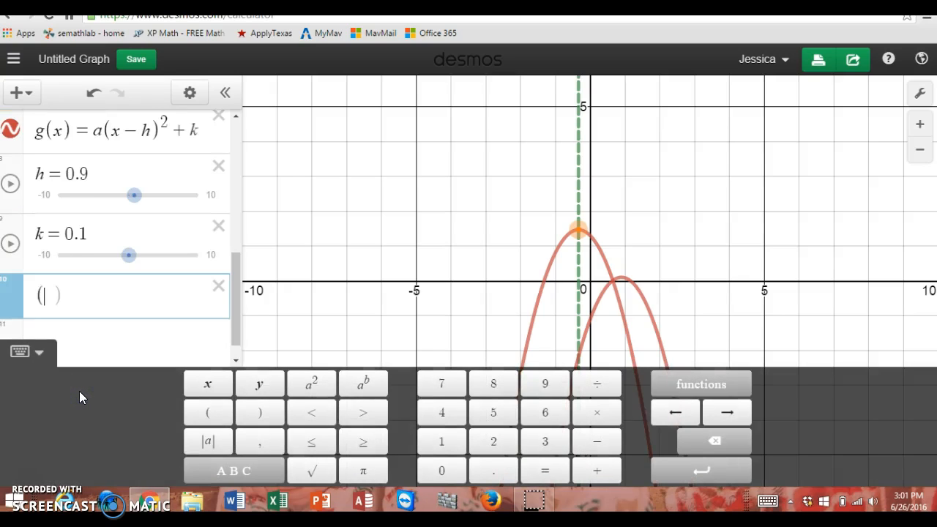
{"action": "type", "text": ")"}
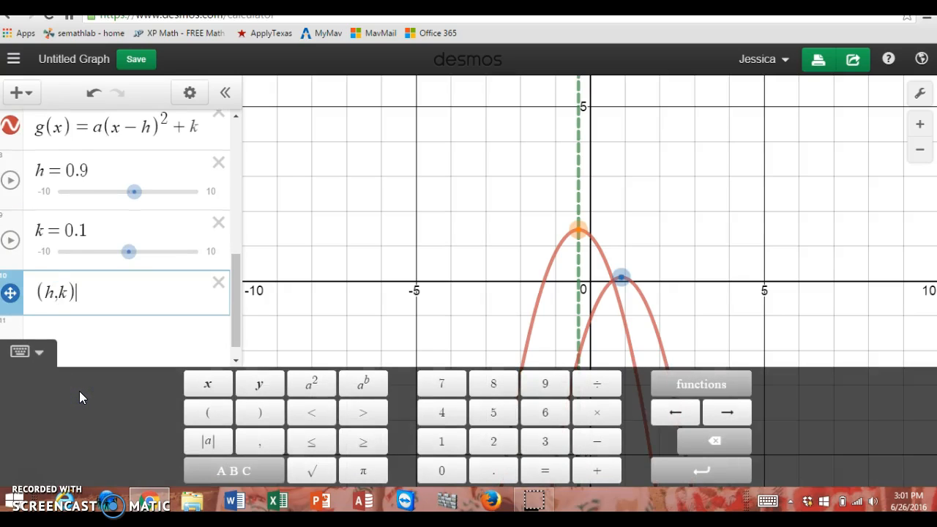
{"action": "key", "text": "Return"}
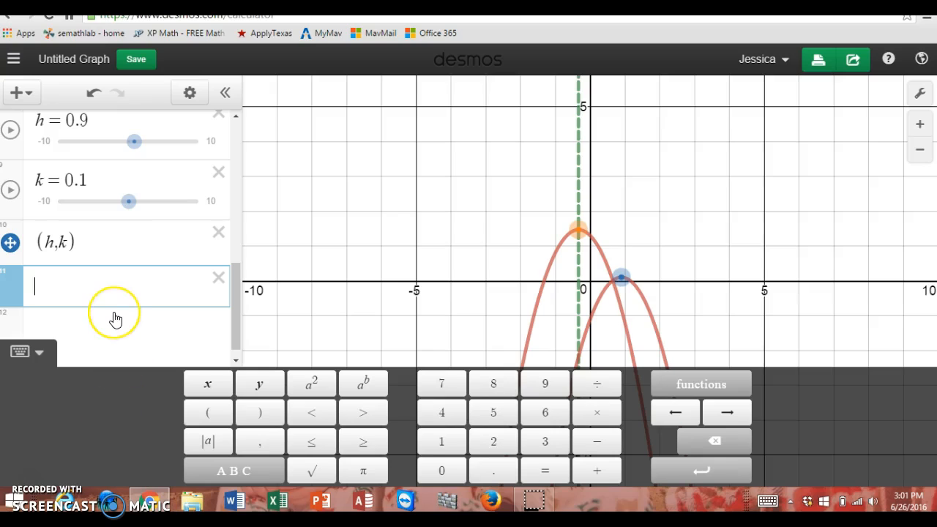
{"action": "type", "text": "(0,1"}
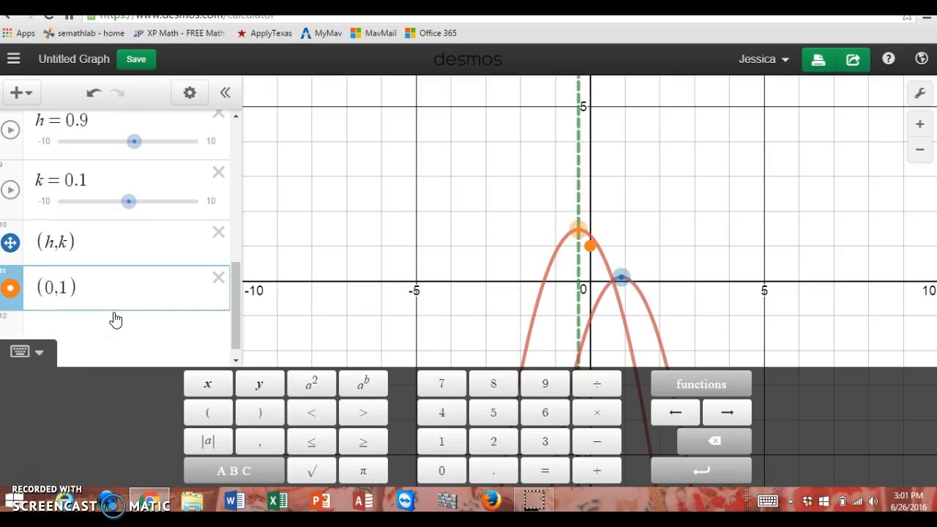
{"action": "key", "text": "Return"}
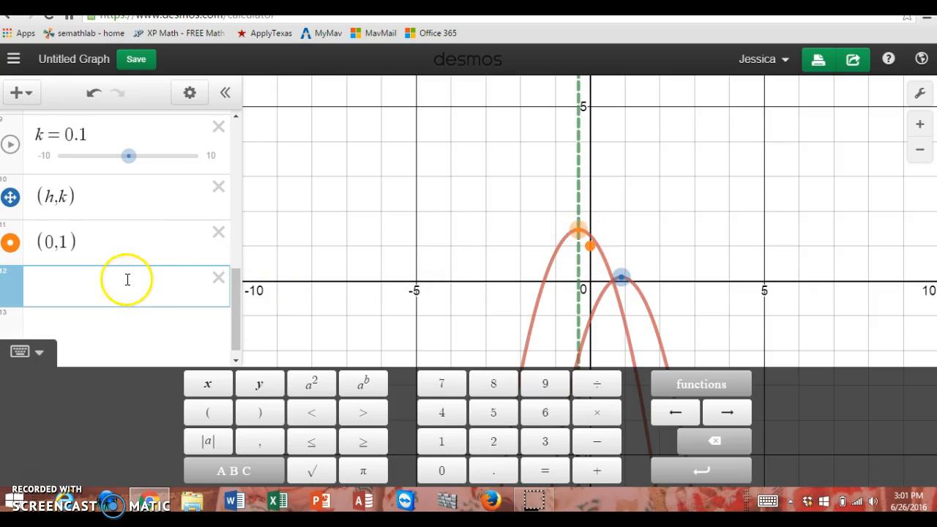
{"action": "left_click", "coordinate": [218, 233]}
{"action": "left_click", "coordinate": [126, 277]}
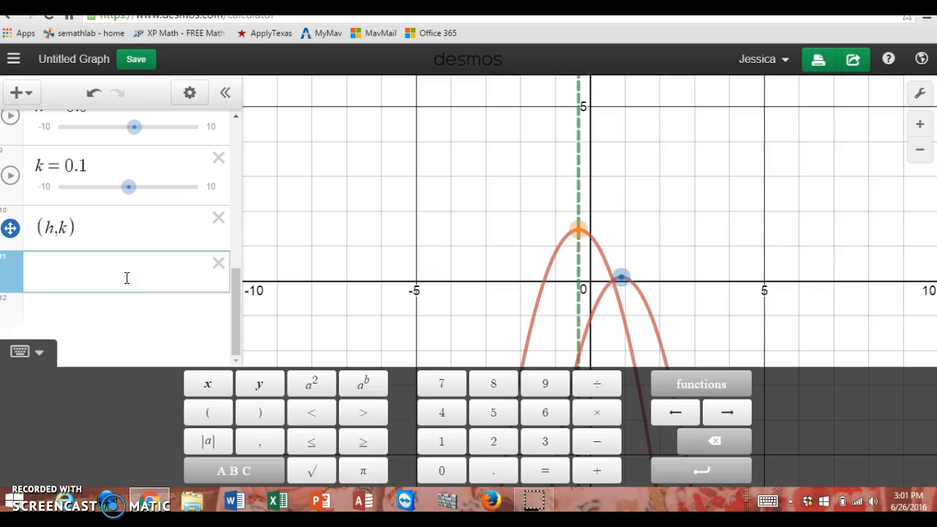
Step: Graph the axis of symmetry of g(x) by adding x = h below the (h,k) point
{"action": "mouse_move", "coordinate": [239, 307]}
{"action": "left_mouse_down"}
{"action": "mouse_move", "coordinate": [236, 273]}
{"action": "mouse_move", "coordinate": [227, 310]}
{"action": "left_mouse_up"}
{"action": "left_click", "coordinate": [171, 288]}
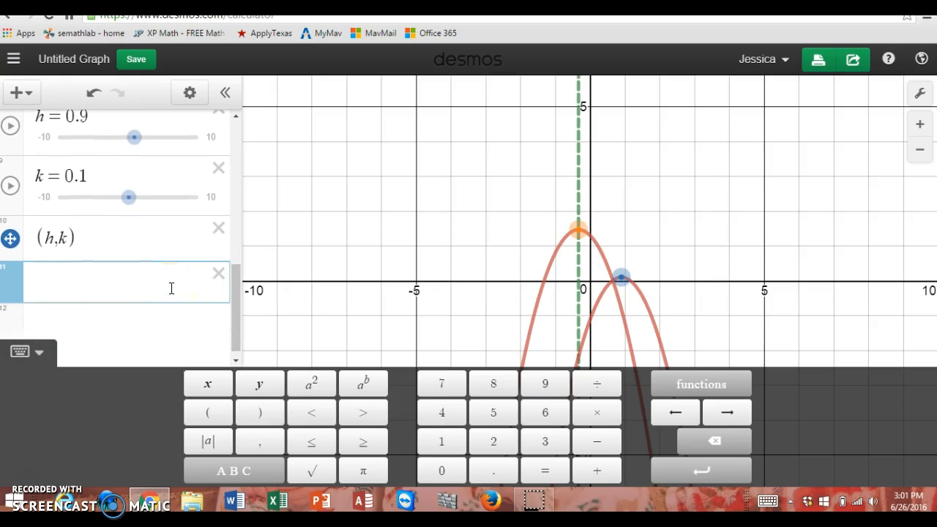
{"action": "type", "text": "x = h"}
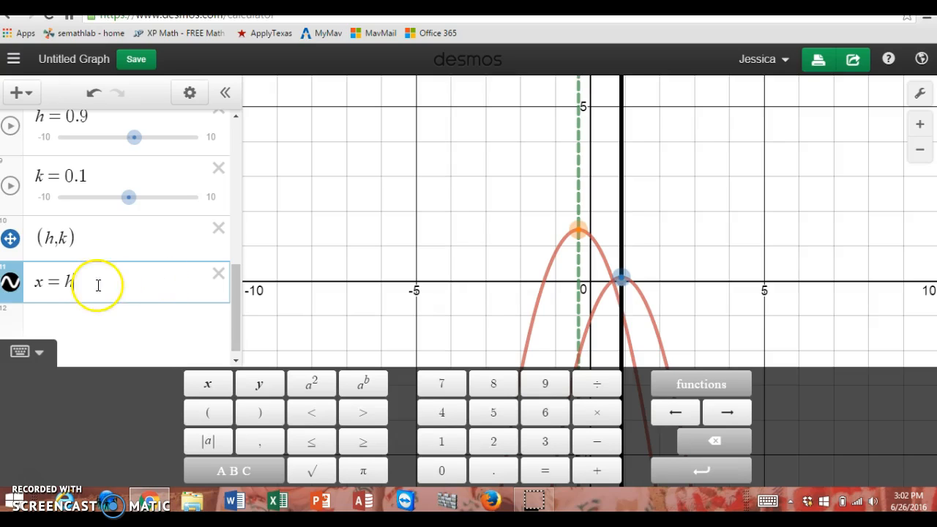
Step: Change the x = h line to a dashed style in purple
{"action": "left_click", "coordinate": [10, 284]}
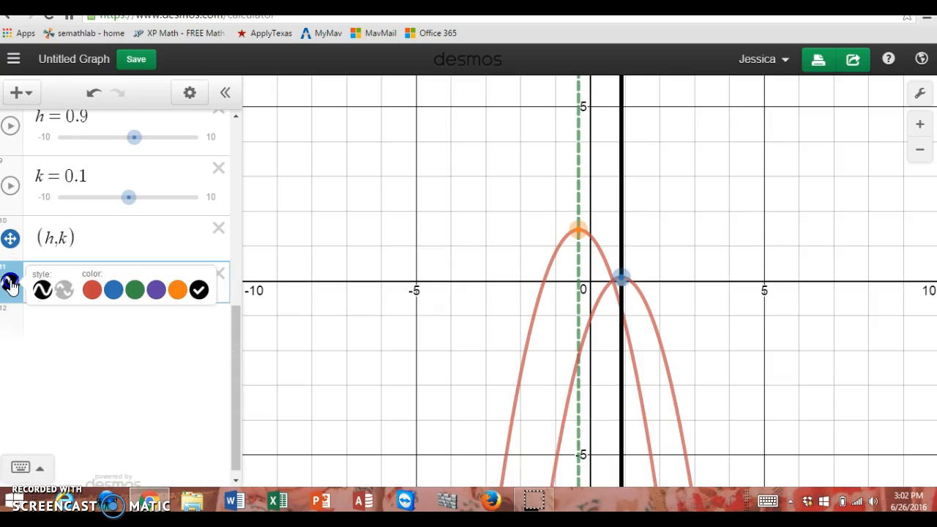
{"action": "left_click", "coordinate": [64, 290]}
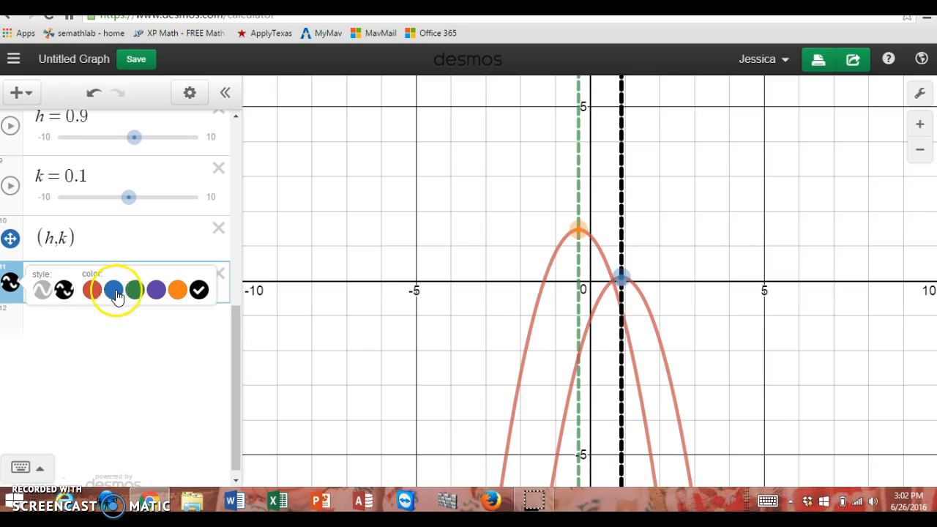
{"action": "left_click", "coordinate": [156, 290]}
{"action": "left_click", "coordinate": [132, 345]}
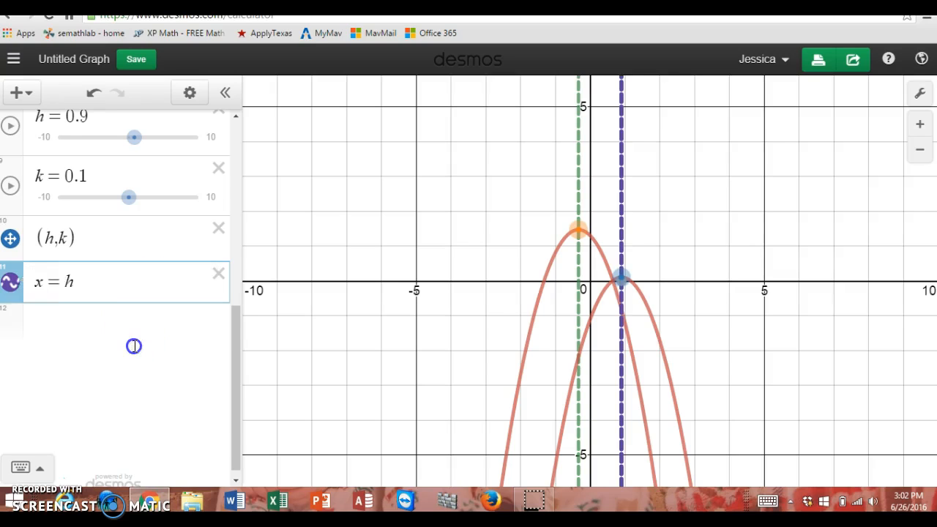
Step: Recolor the g(x) parabola orange after trying purple and green
{"action": "scroll", "coordinate": [132, 344], "scroll_direction": "up", "scroll_amount": 3}
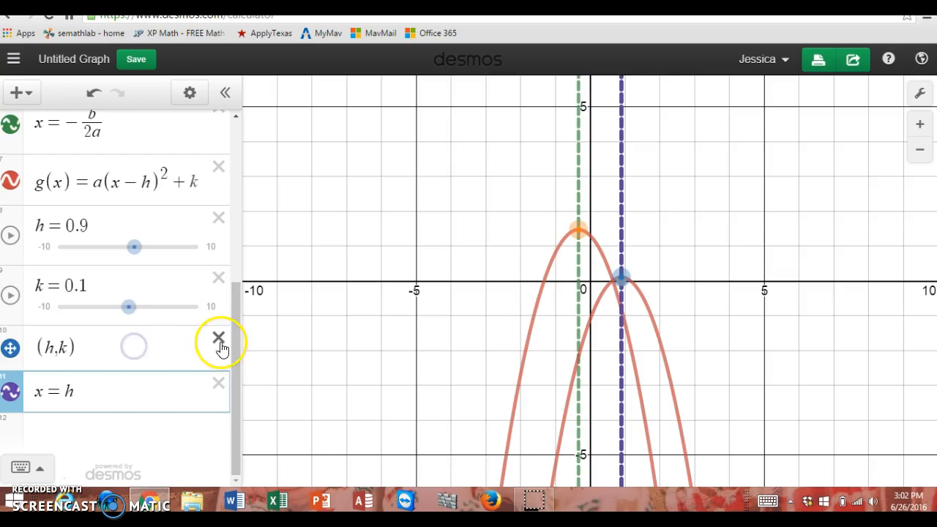
{"action": "left_click", "coordinate": [11, 185]}
{"action": "left_click", "coordinate": [156, 188]}
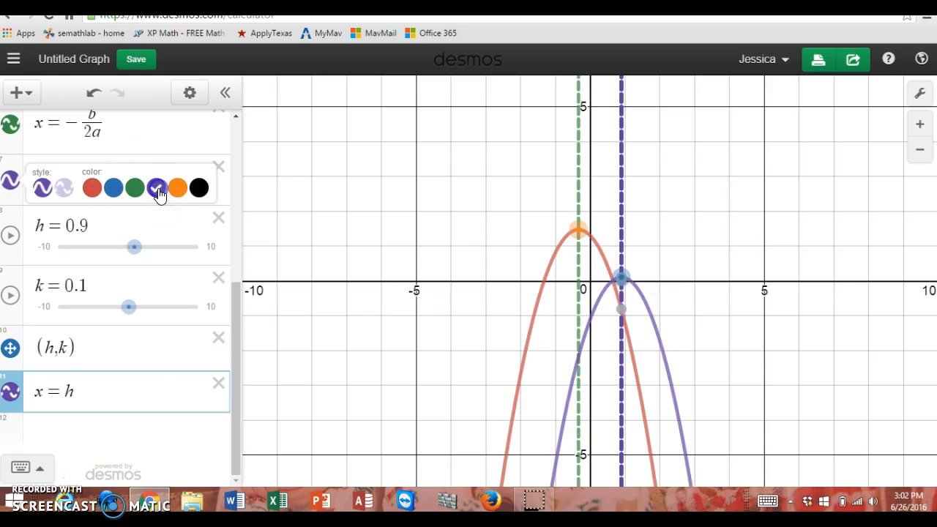
{"action": "left_click", "coordinate": [134, 189]}
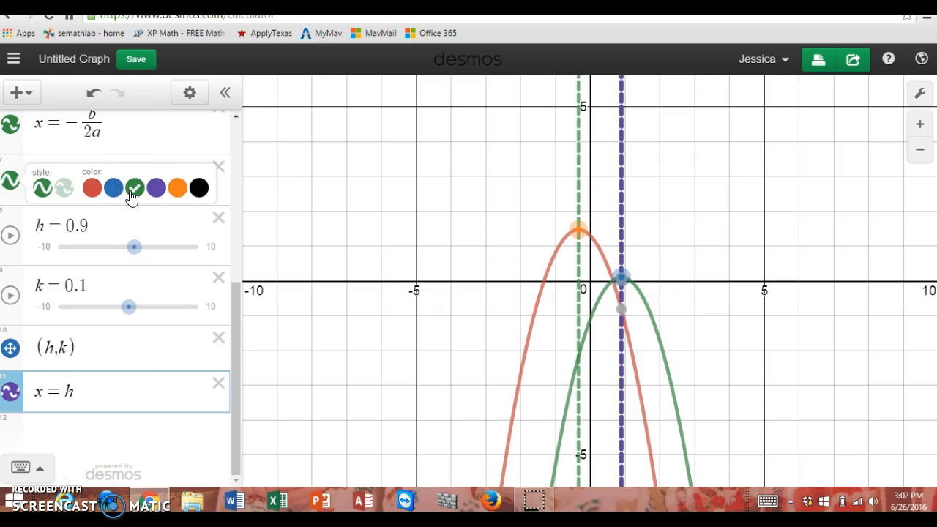
{"action": "left_click", "coordinate": [178, 188]}
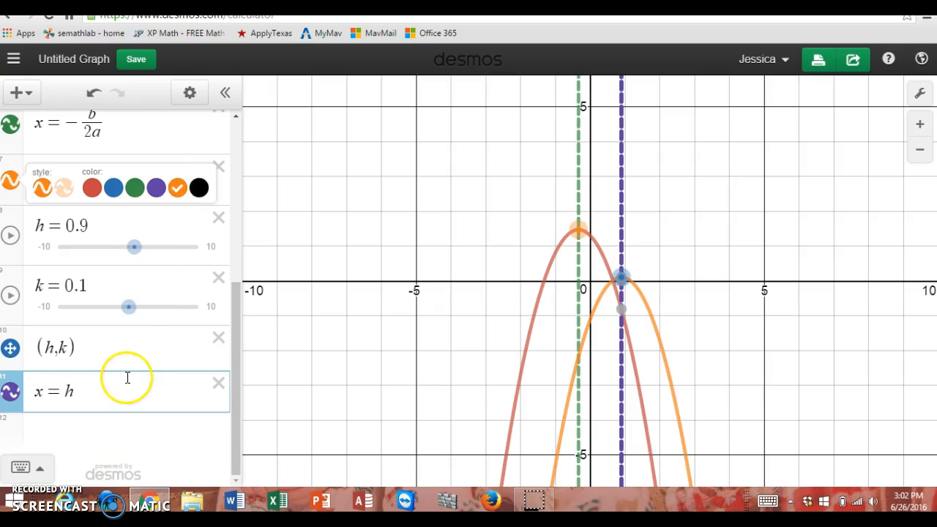
Step: Add the factored form l(x) = a(x − r_1)(x − r_2) as a new expression with sliders for r_1 and r_2
{"action": "left_click", "coordinate": [113, 433]}
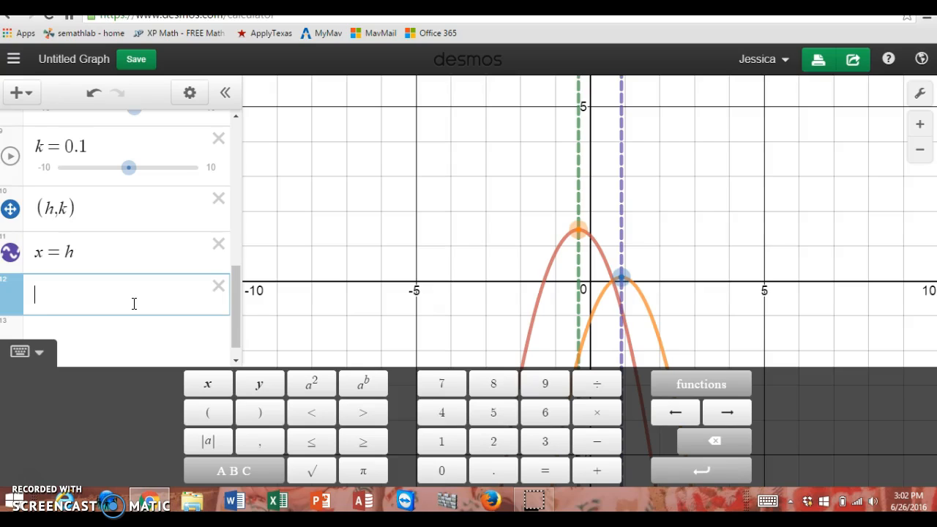
{"action": "type", "text": "l(x)"}
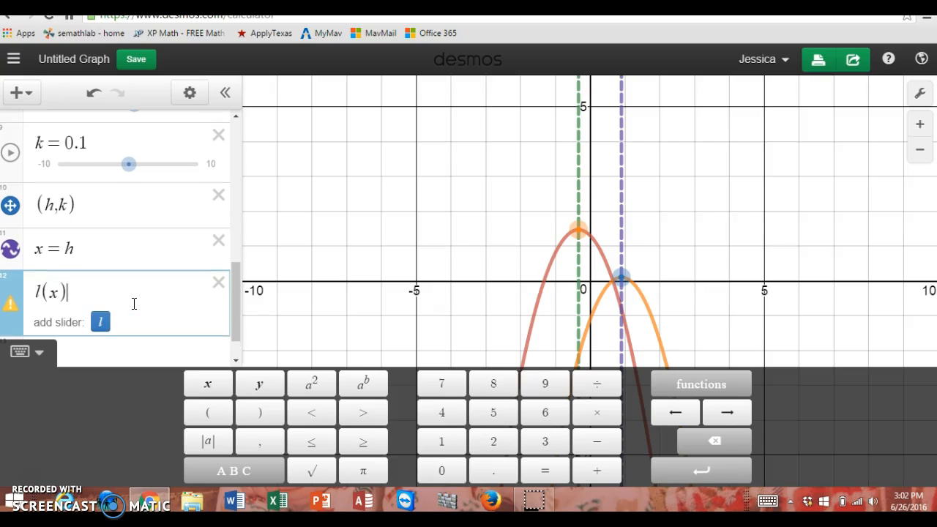
{"action": "type", "text": "=a(x"}
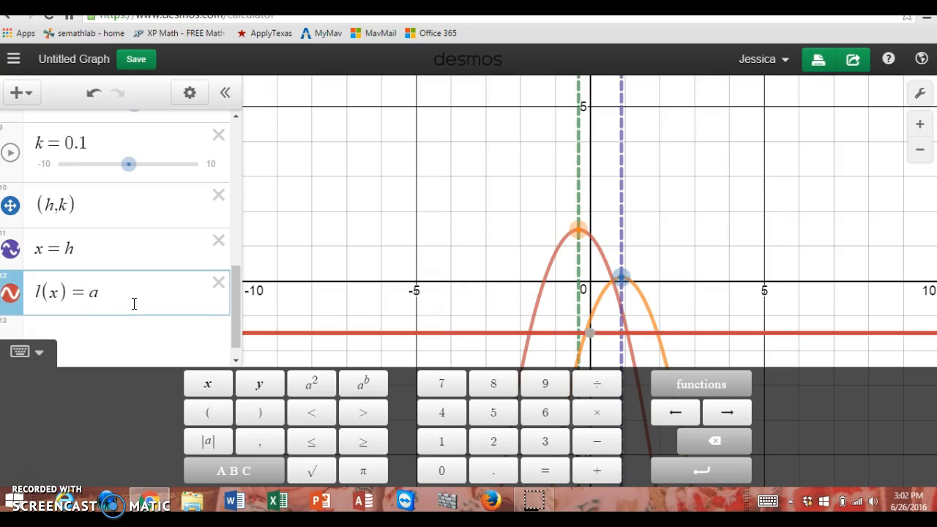
{"action": "type", "text": "-r"}
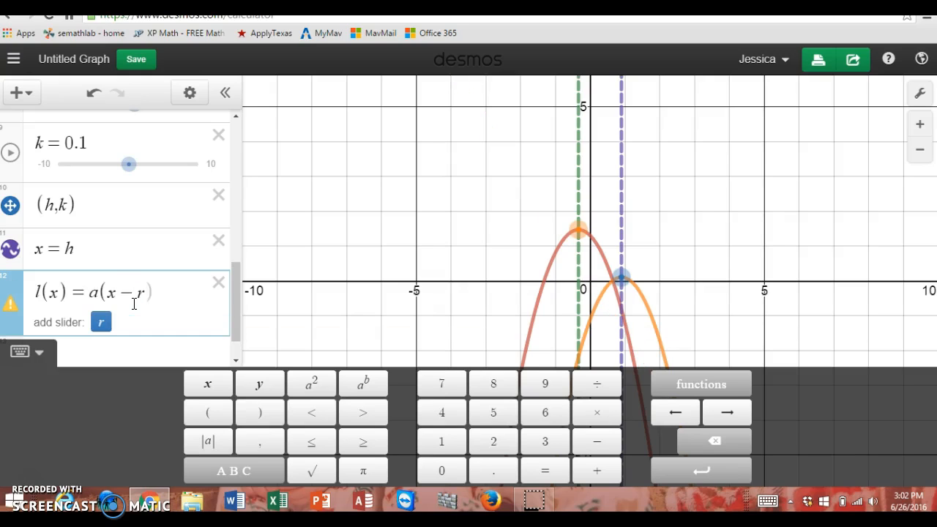
{"action": "type", "text": "1"}
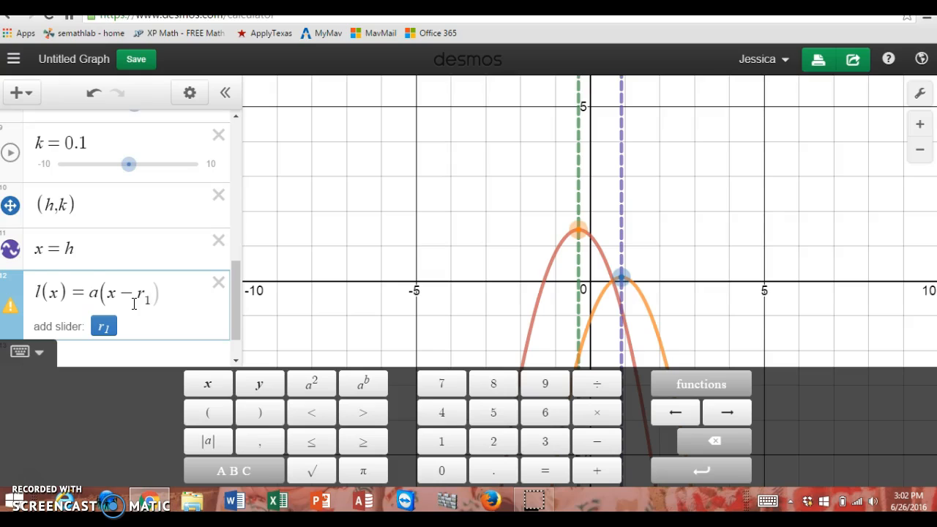
{"action": "key", "text": "Right"}
{"action": "key", "text": "Right"}
{"action": "type", "text": "(x-r_2"}
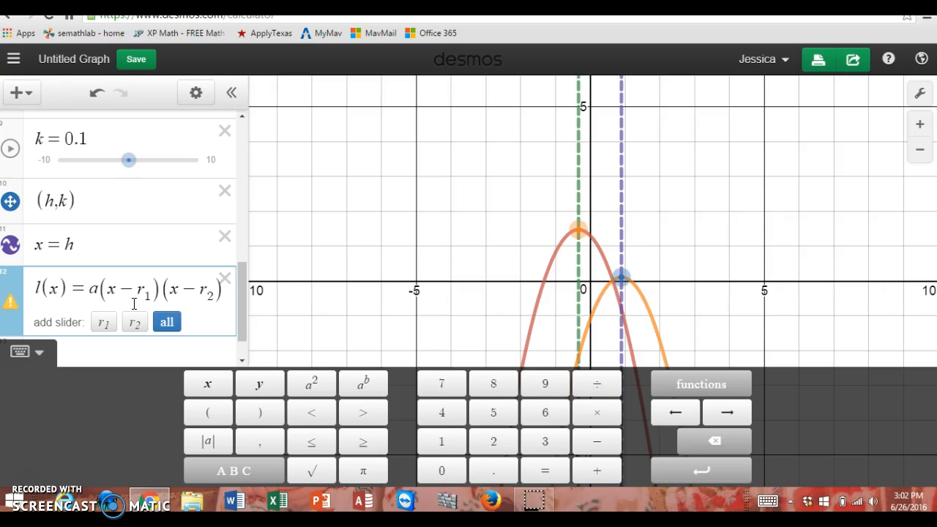
{"action": "left_click", "coordinate": [163, 326]}
{"action": "left_click", "coordinate": [164, 326]}
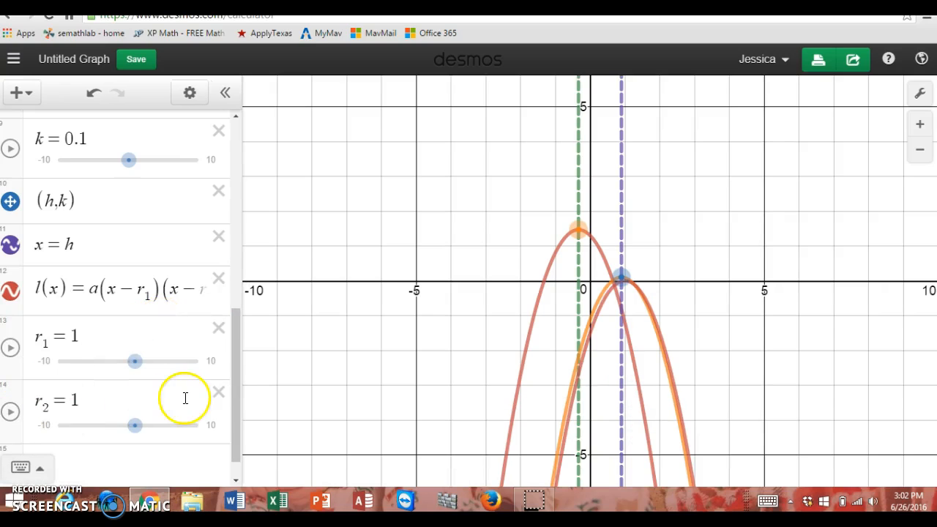
Step: Adjust the factored-form sliders to r_2 = −1.7 and r_1 = −2.3
{"action": "left_click_drag", "start_coordinate": [235, 391], "coordinate": [237, 419]}
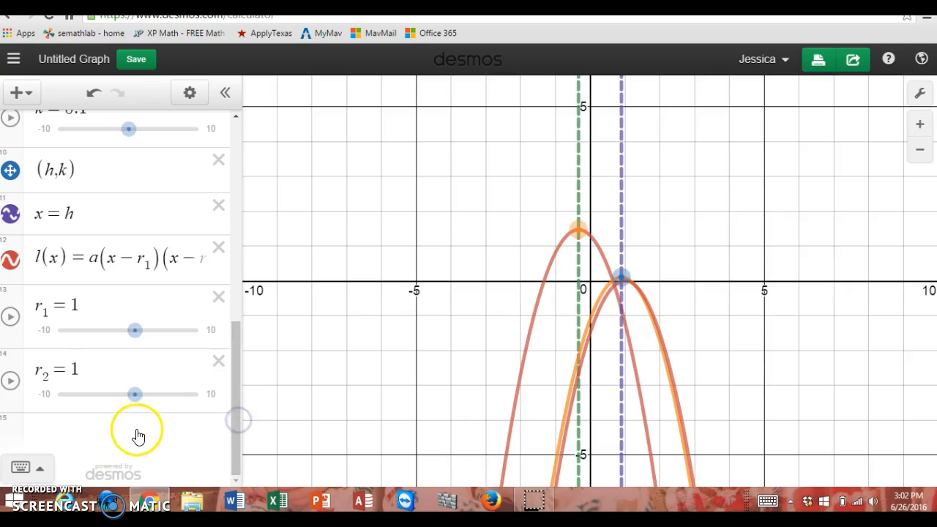
{"action": "mouse_move", "coordinate": [135, 395]}
{"action": "left_mouse_down"}
{"action": "mouse_move", "coordinate": [161, 399]}
{"action": "mouse_move", "coordinate": [109, 399]}
{"action": "mouse_move", "coordinate": [121, 397]}
{"action": "left_mouse_up"}
{"action": "left_click", "coordinate": [136, 331]}
{"action": "left_click_drag", "start_coordinate": [133, 331], "coordinate": [109, 330]}
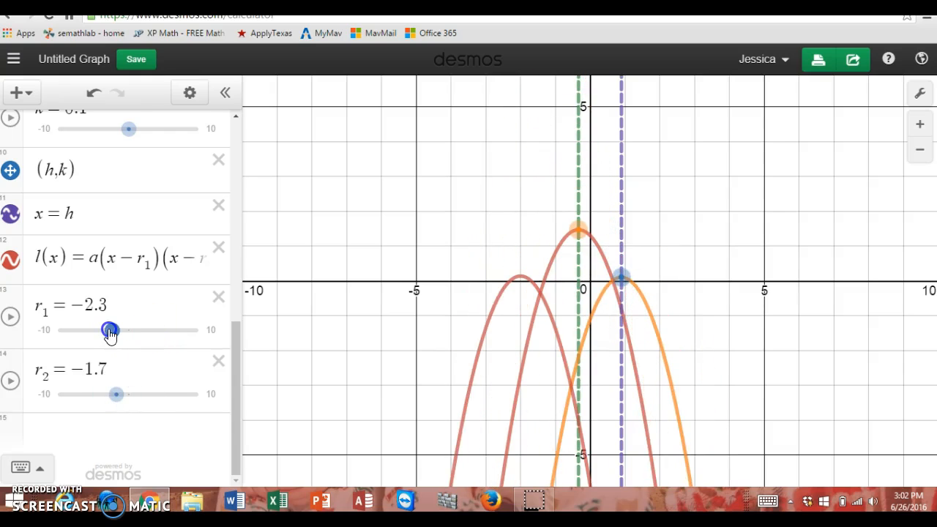
Step: Vary the a slider to test its effect on all three parabolas, ending at a = −1.5
{"action": "left_click_drag", "start_coordinate": [241, 376], "coordinate": [244, 163]}
{"action": "left_click", "coordinate": [118, 206]}
{"action": "mouse_move", "coordinate": [119, 208]}
{"action": "left_mouse_down"}
{"action": "mouse_move", "coordinate": [91, 207]}
{"action": "mouse_move", "coordinate": [144, 208]}
{"action": "mouse_move", "coordinate": [121, 208]}
{"action": "left_mouse_up"}
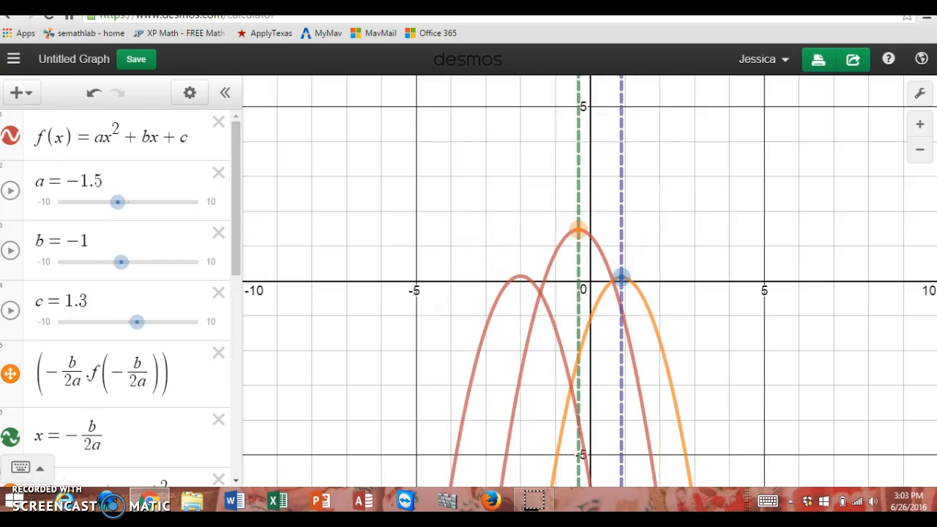
Step: Insert a folder above f(x) in the expression list and name it "standard form"
{"action": "left_click", "coordinate": [31, 93]}
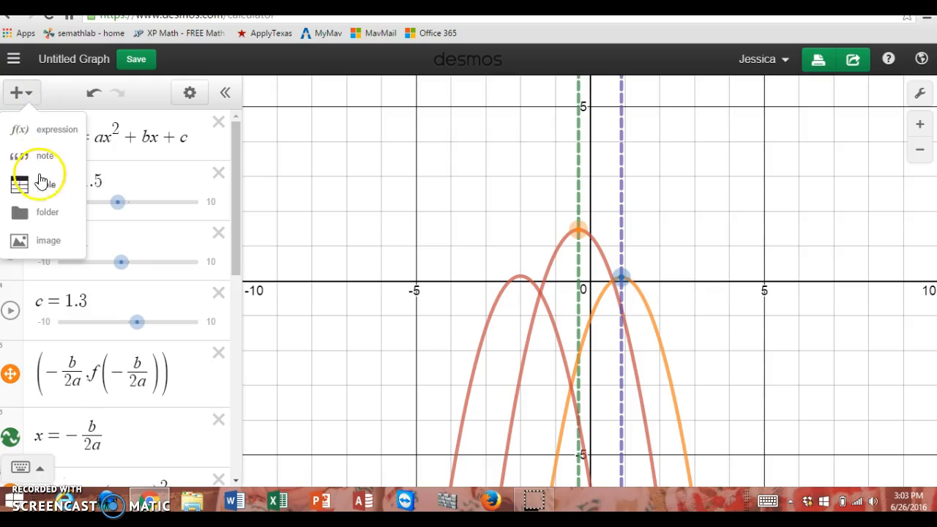
{"action": "left_click", "coordinate": [46, 214]}
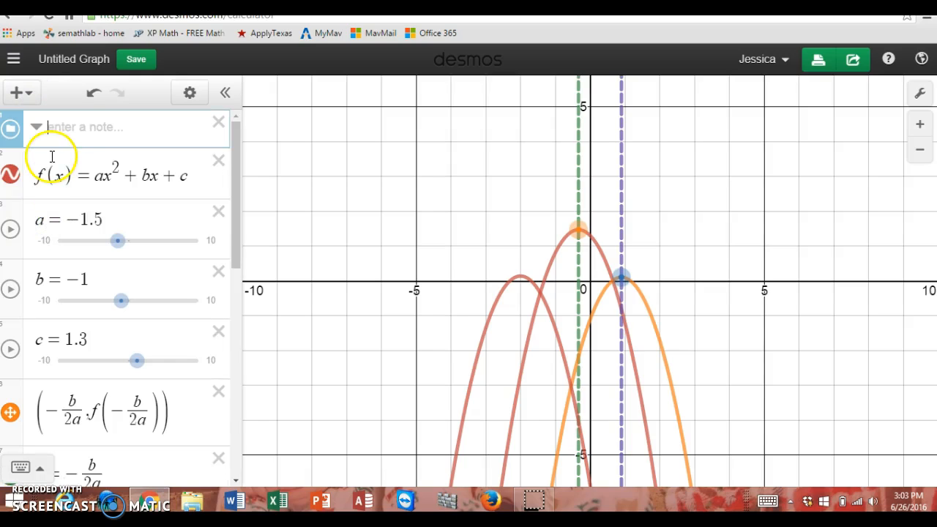
{"action": "left_click", "coordinate": [59, 129]}
{"action": "type", "text": "standard form"}
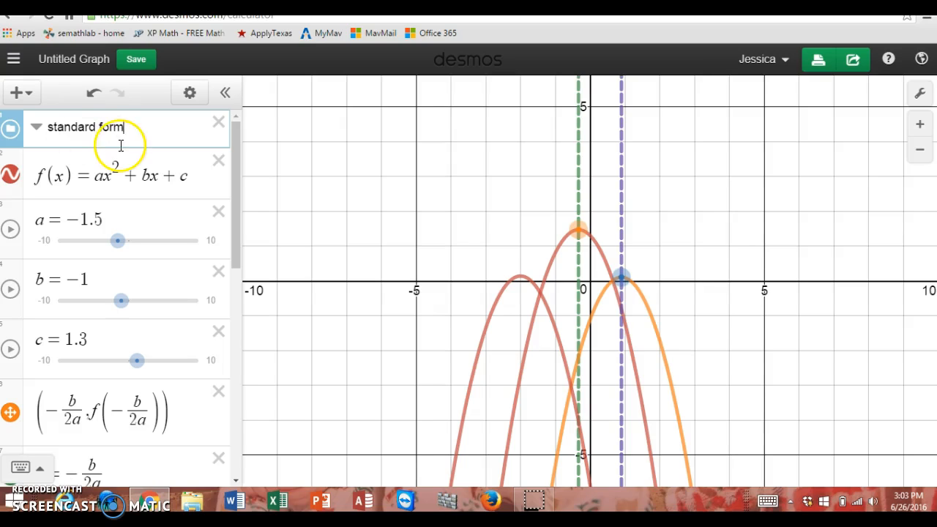
Step: Move the function f(x) = ax² + bx + c into the "standard form" folder
{"action": "left_click", "coordinate": [62, 138]}
{"action": "left_click", "coordinate": [59, 162]}
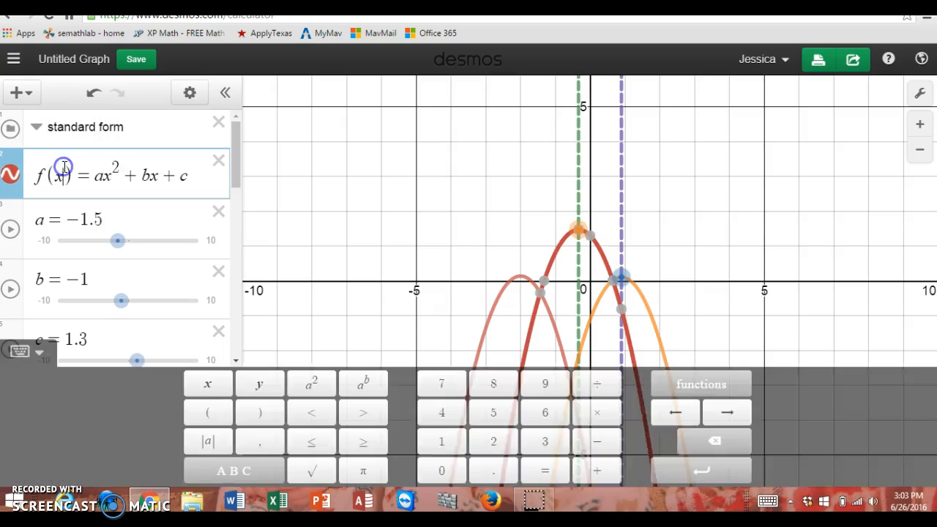
{"action": "left_click", "coordinate": [20, 162]}
{"action": "left_click", "coordinate": [30, 162]}
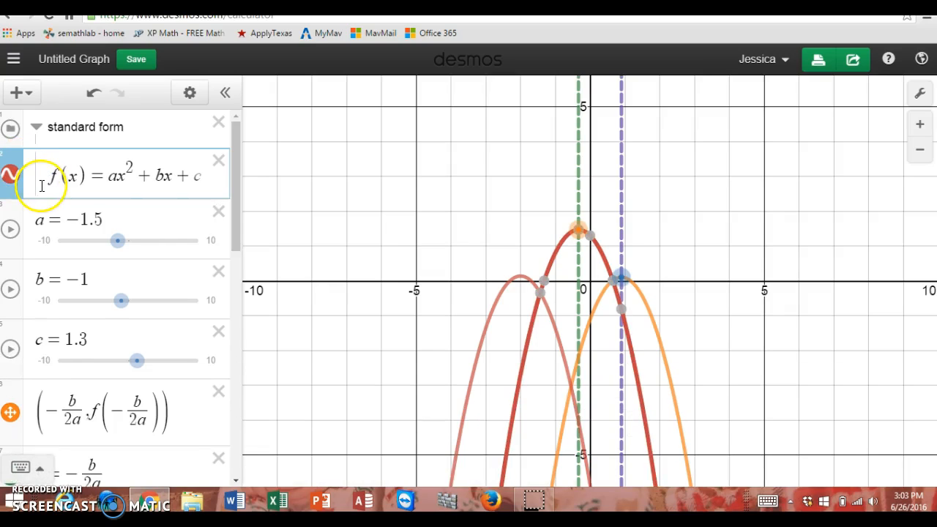
Step: Move the b and c sliders into the "standard form" folder, placing the shared a slider outside it, below them
{"action": "left_click", "coordinate": [42, 212]}
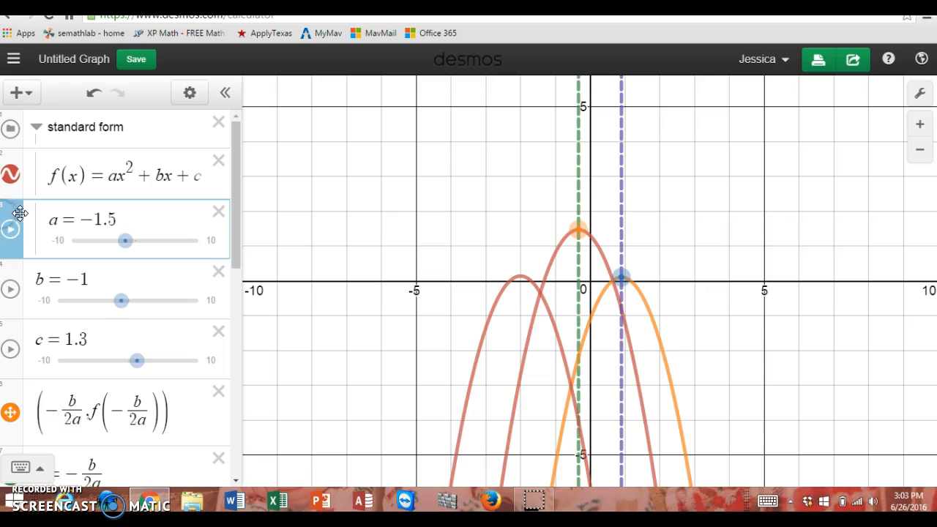
{"action": "left_click", "coordinate": [32, 213]}
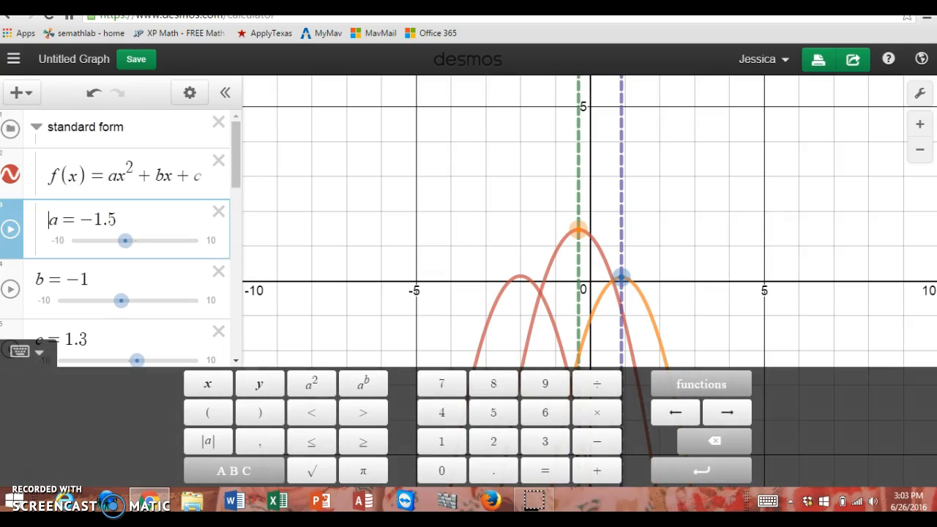
{"action": "left_click_drag", "start_coordinate": [17, 215], "coordinate": [50, 257]}
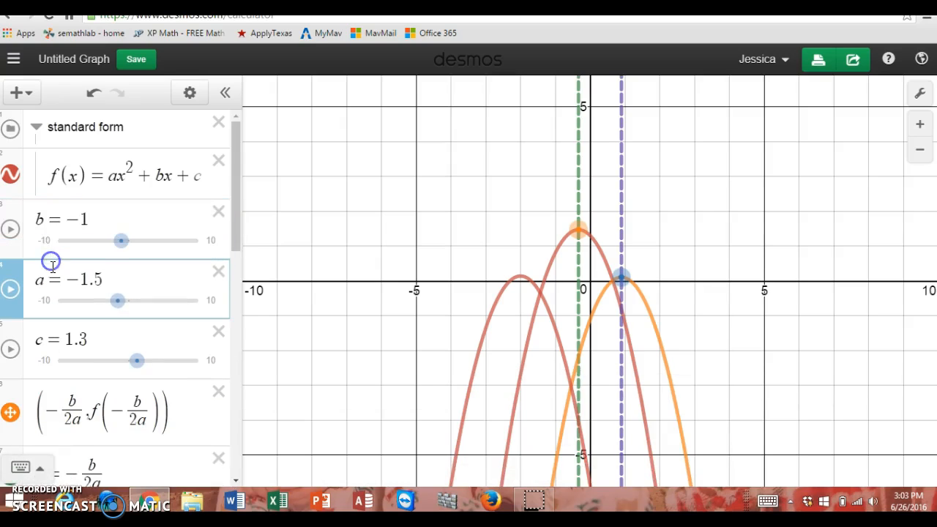
{"action": "left_click", "coordinate": [18, 213]}
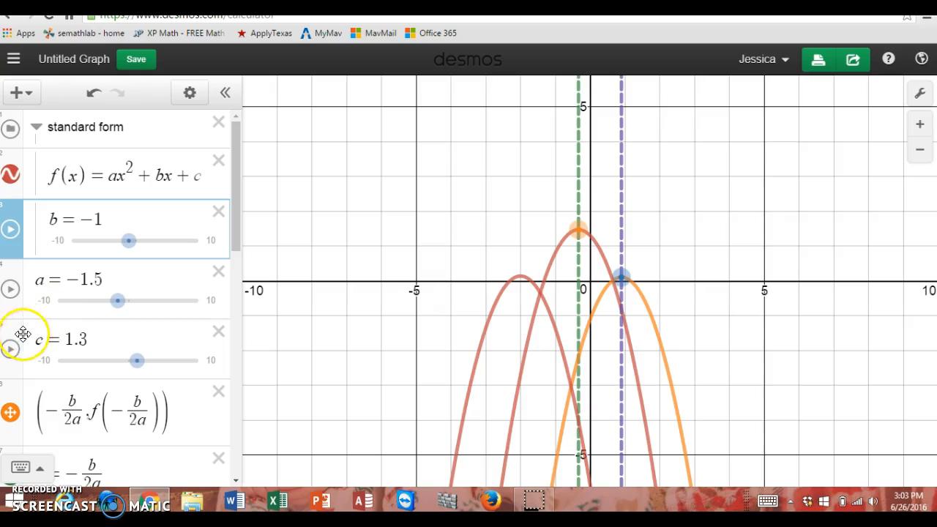
{"action": "left_click", "coordinate": [45, 333]}
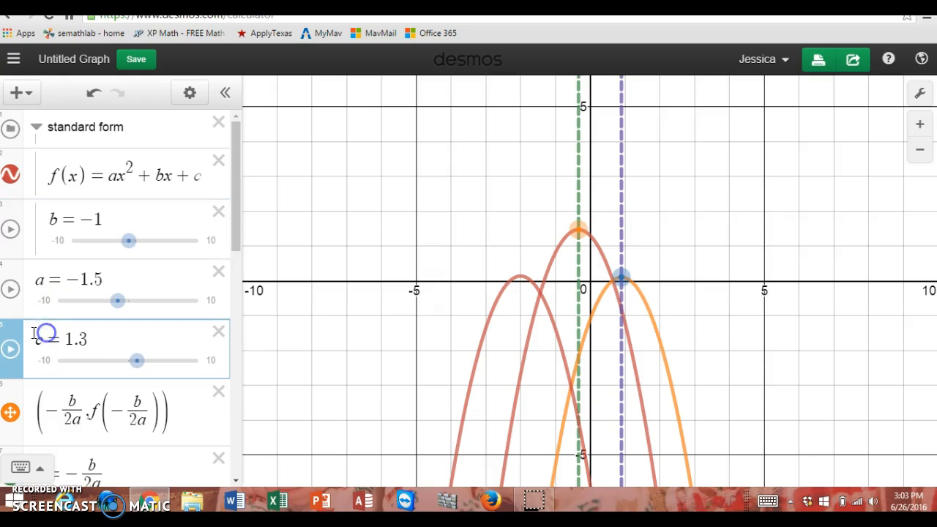
{"action": "left_click_drag", "start_coordinate": [15, 335], "coordinate": [16, 269]}
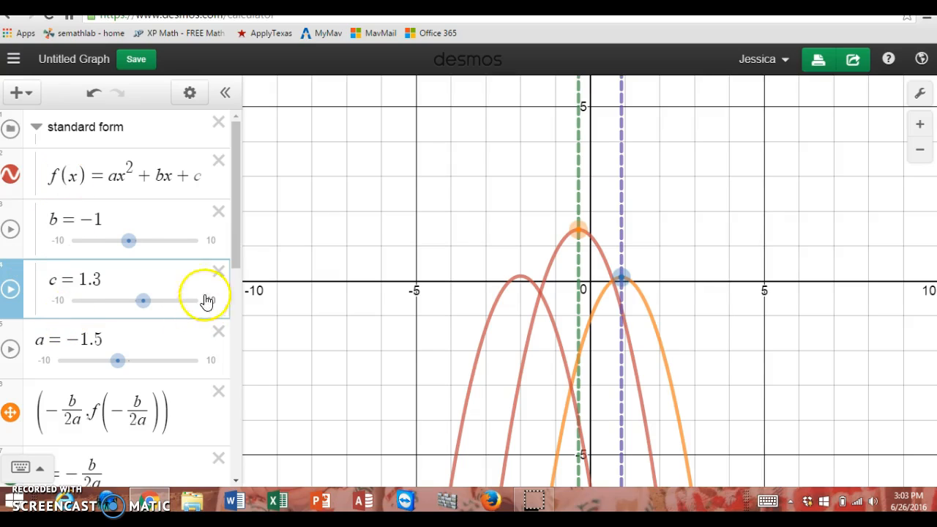
Step: Move the vertex point (−b/2a, f(−b/2a)) and the axis of symmetry x = −b/2a into the "standard form" folder
{"action": "left_click_drag", "start_coordinate": [234, 232], "coordinate": [235, 276]}
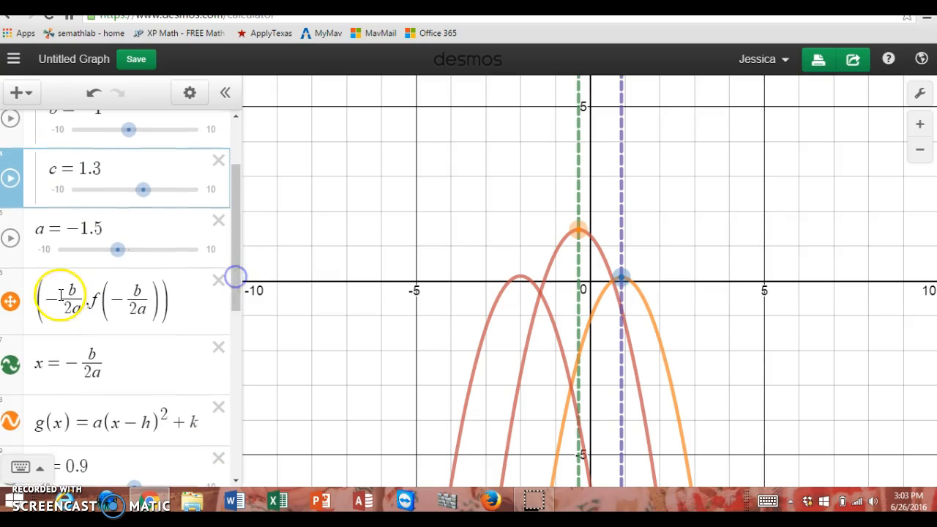
{"action": "left_click_drag", "start_coordinate": [21, 281], "coordinate": [29, 218]}
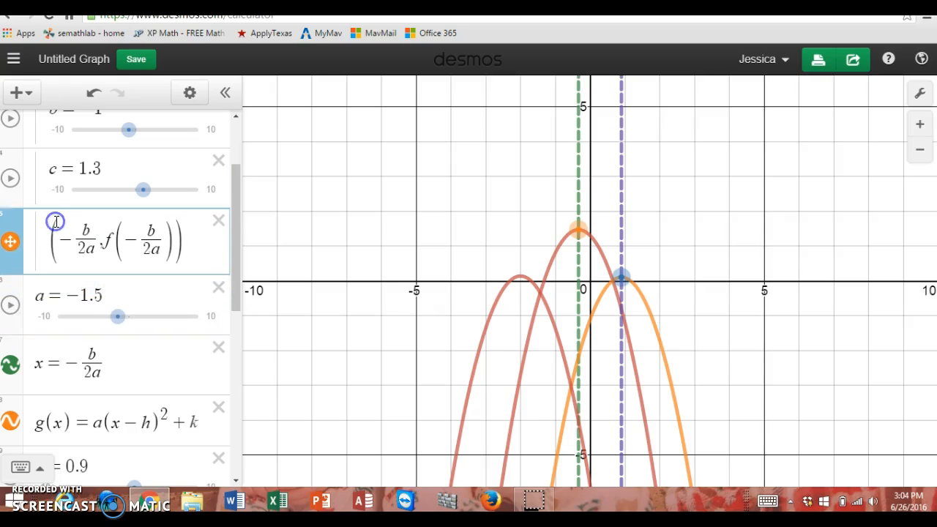
{"action": "left_click_drag", "start_coordinate": [19, 346], "coordinate": [65, 284]}
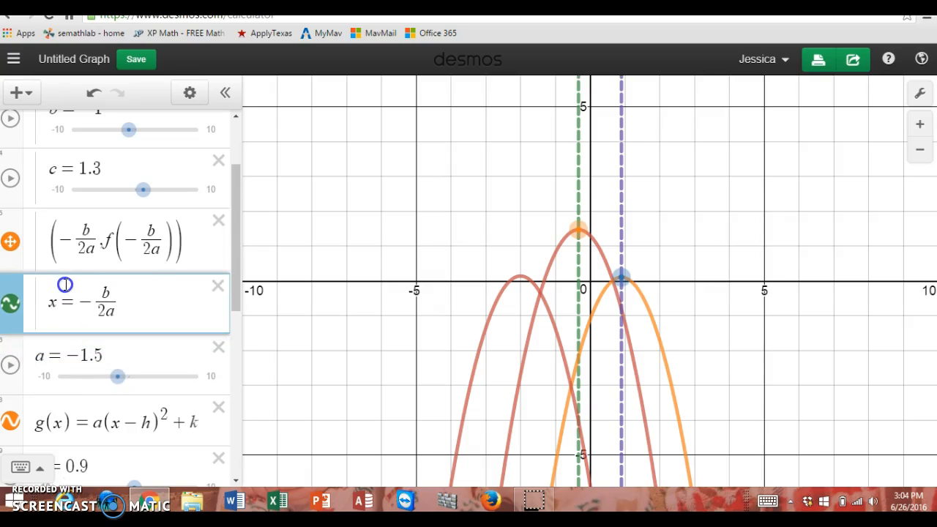
{"action": "left_click_drag", "start_coordinate": [236, 279], "coordinate": [236, 222]}
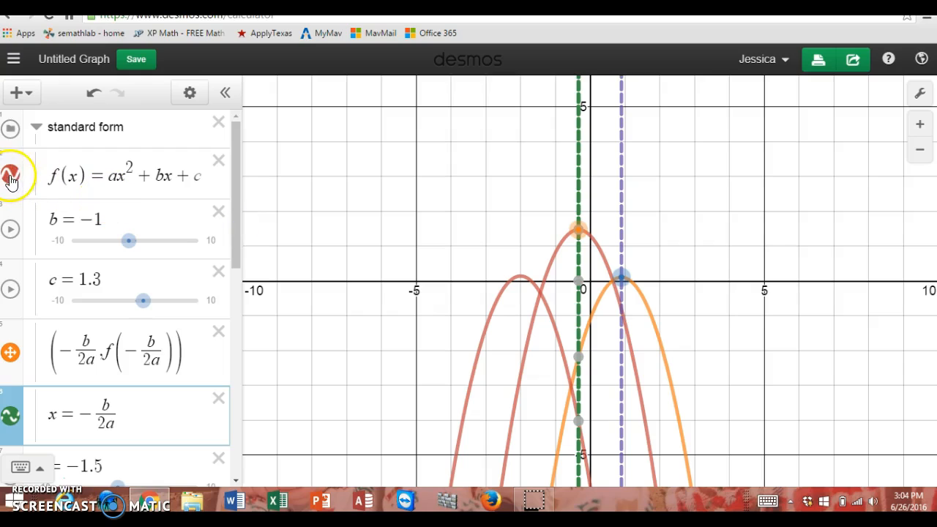
Step: Hide and show all graphs of the "standard form" folder twice to test its visibility toggle
{"action": "left_click", "coordinate": [12, 135]}
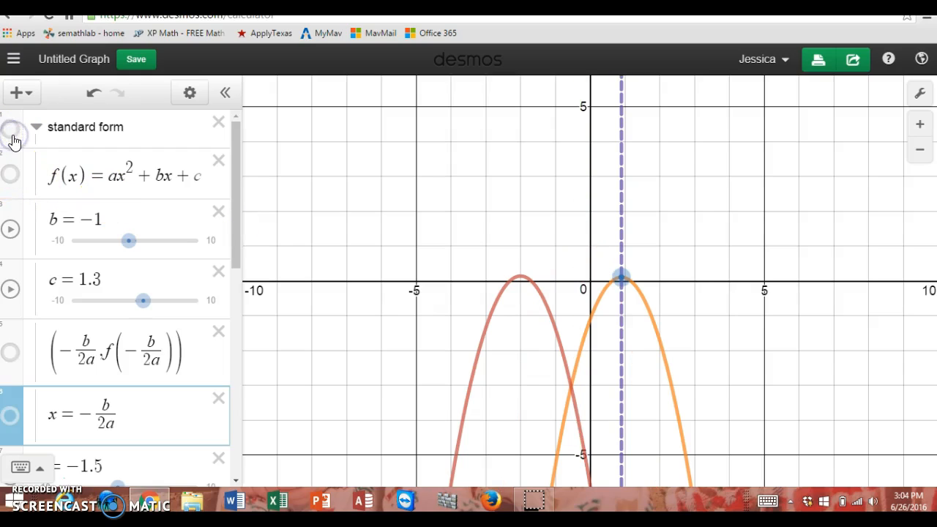
{"action": "left_click", "coordinate": [12, 134]}
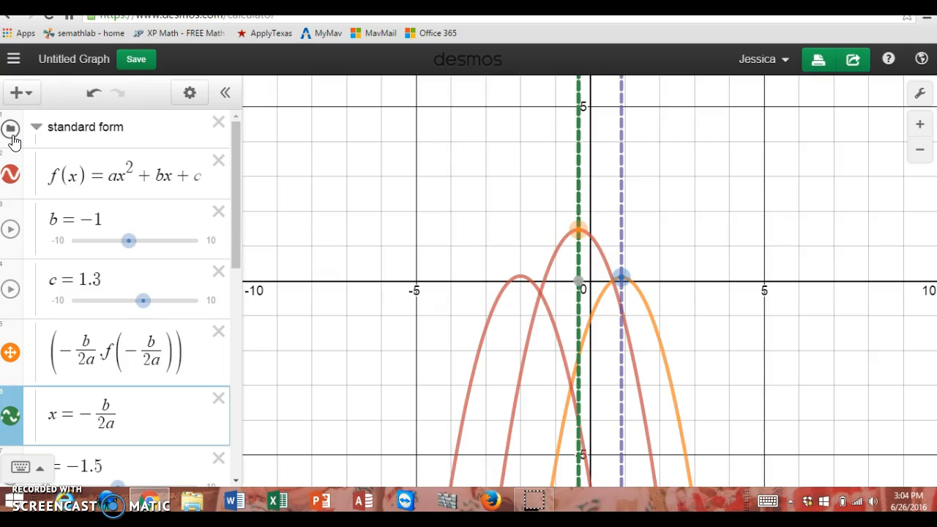
{"action": "left_click", "coordinate": [12, 134]}
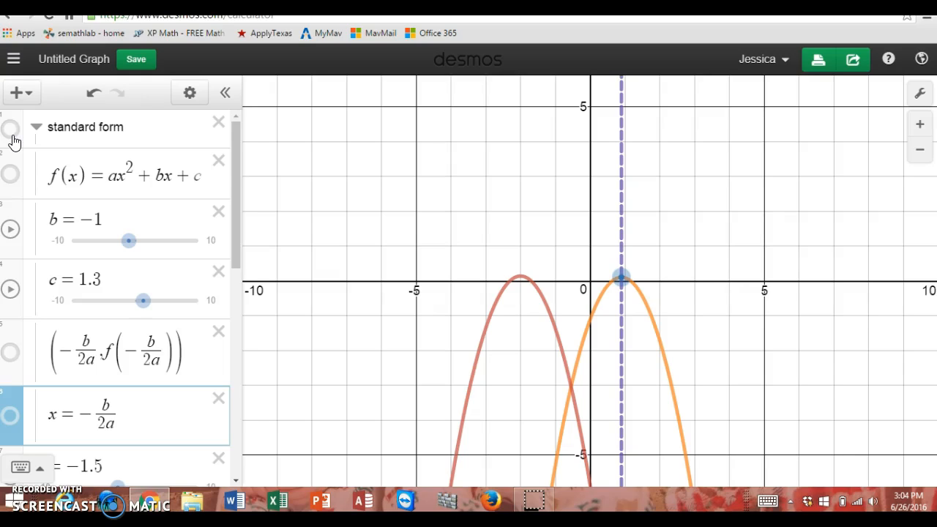
{"action": "left_click", "coordinate": [11, 131]}
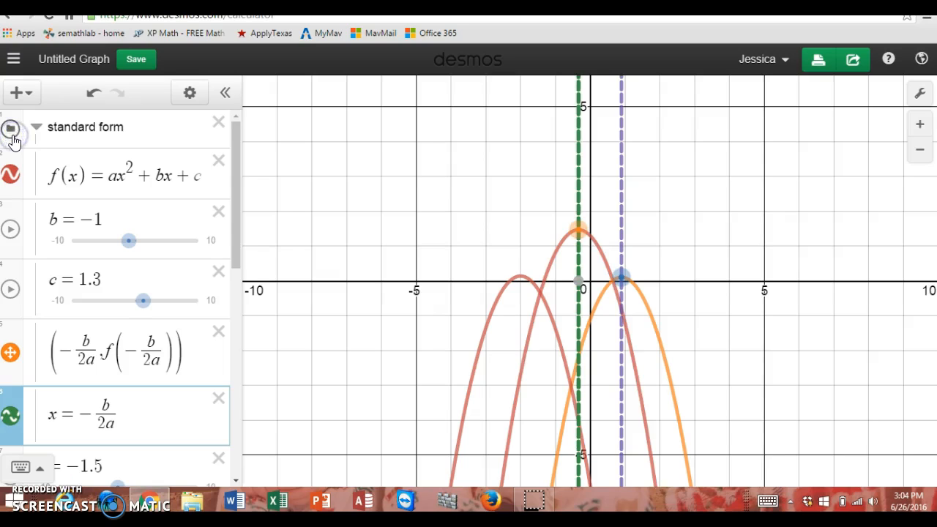
Step: Add the inequality y ≤ x as a new expression at the end of the list, followed by a blank expression
{"action": "left_click_drag", "start_coordinate": [239, 196], "coordinate": [233, 436]}
{"action": "left_click", "coordinate": [38, 463]}
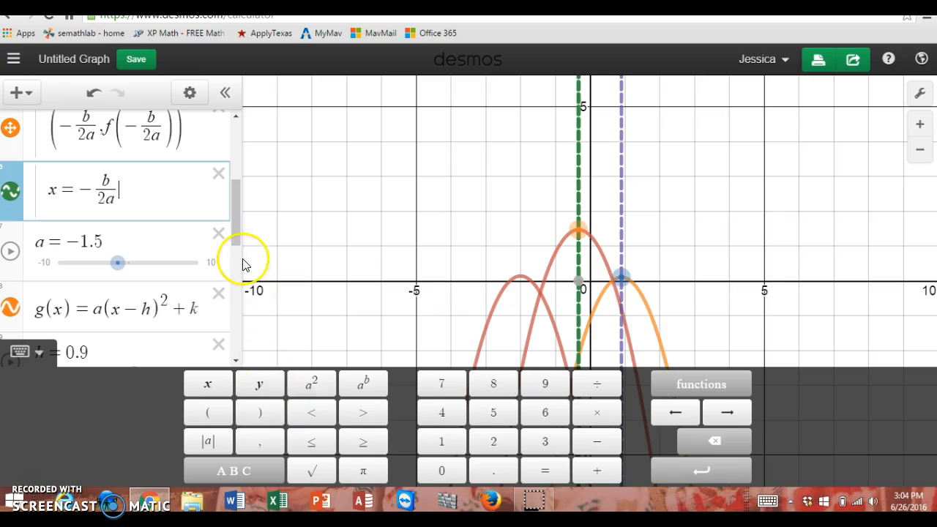
{"action": "left_click_drag", "start_coordinate": [233, 229], "coordinate": [248, 345]}
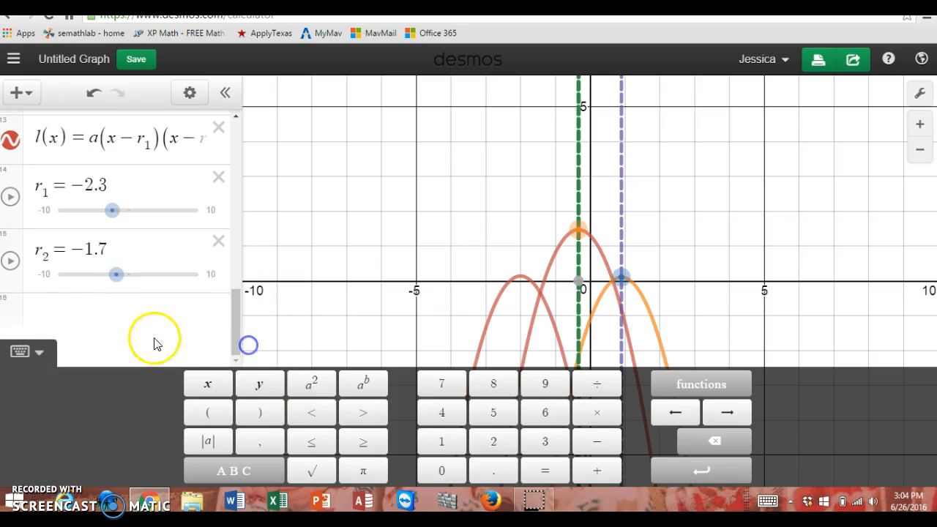
{"action": "left_click", "coordinate": [145, 304]}
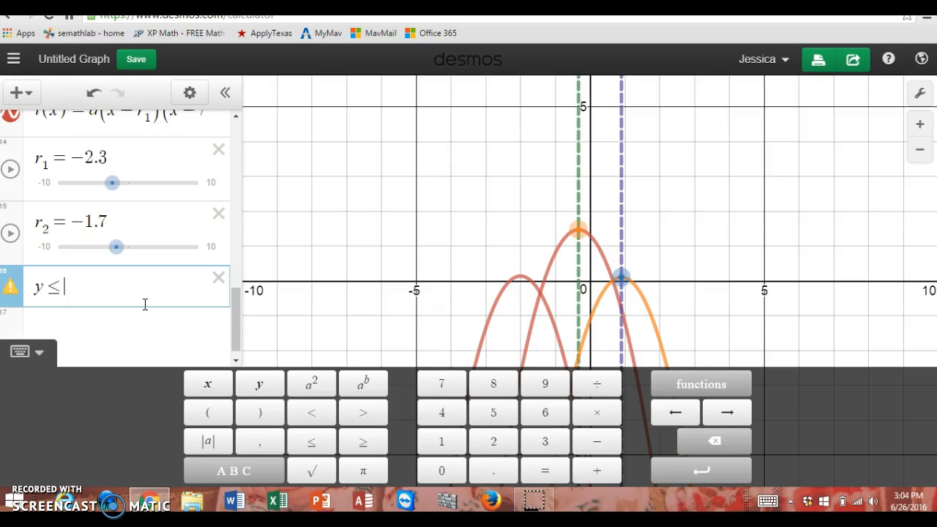
{"action": "type", "text": "y<=x"}
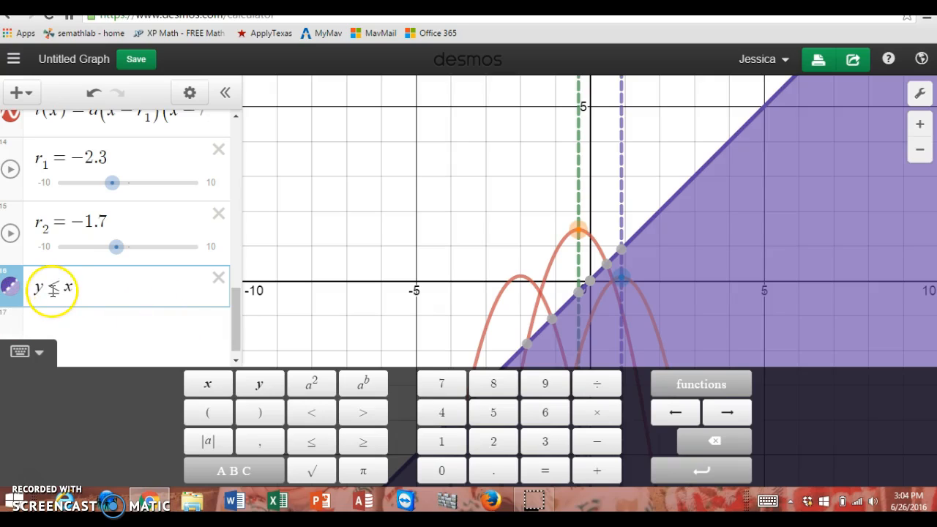
{"action": "left_click", "coordinate": [95, 288]}
{"action": "left_click", "coordinate": [88, 323]}
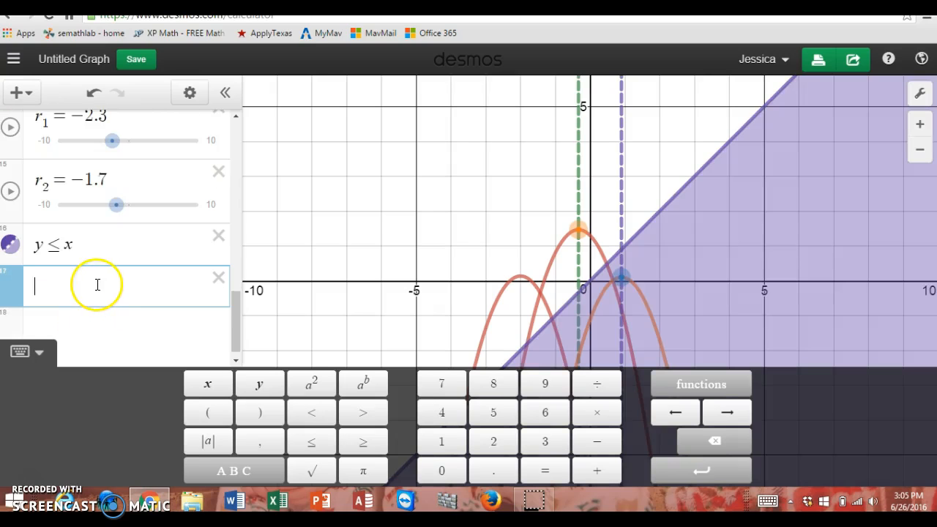
Step: Examine the x-intercepts and intersection points of f(x) on the graph and display its vertex coordinates
{"action": "left_click_drag", "start_coordinate": [239, 334], "coordinate": [249, 142]}
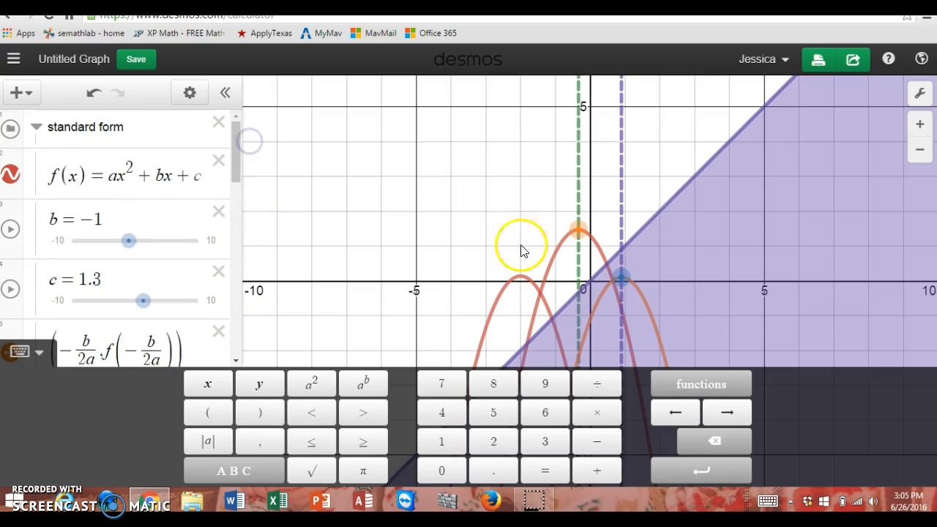
{"action": "left_click", "coordinate": [561, 245]}
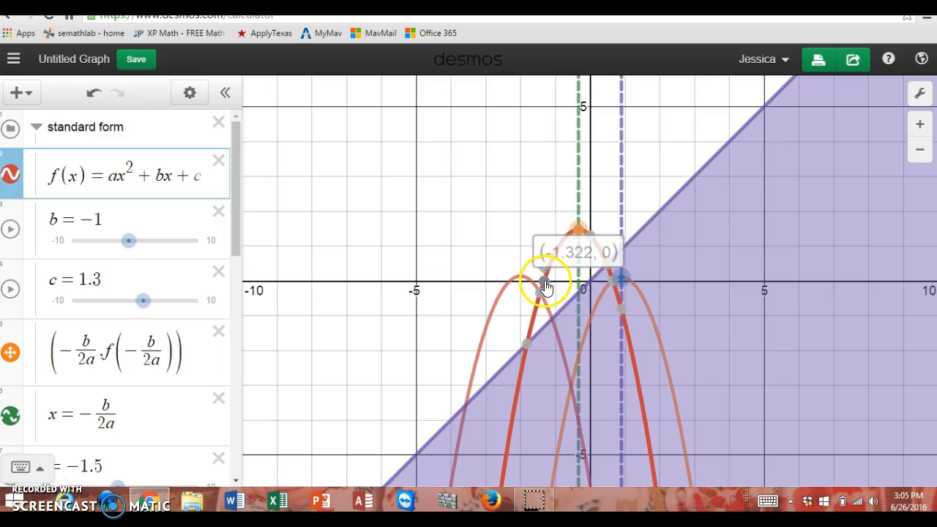
{"action": "mouse_move", "coordinate": [541, 296]}
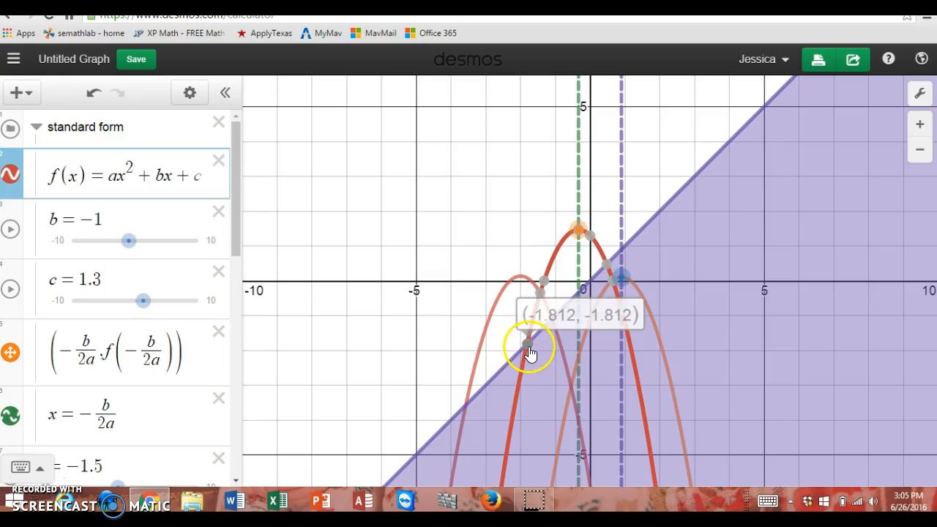
{"action": "left_click", "coordinate": [578, 230]}
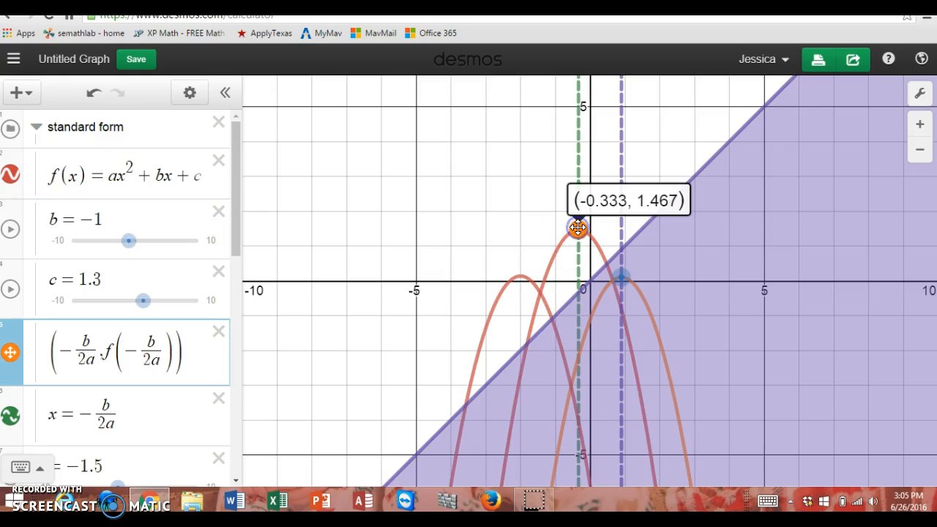
{"action": "left_click", "coordinate": [545, 267]}
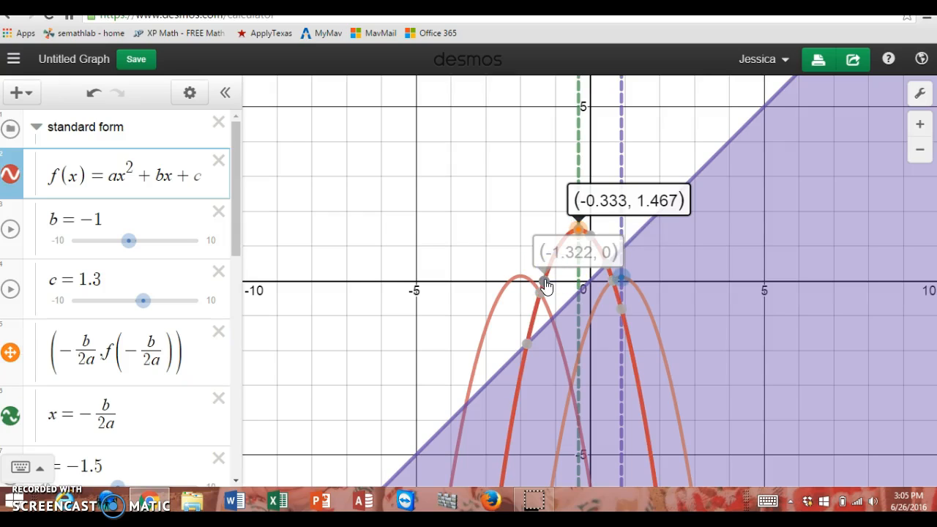
{"action": "mouse_move", "coordinate": [615, 281]}
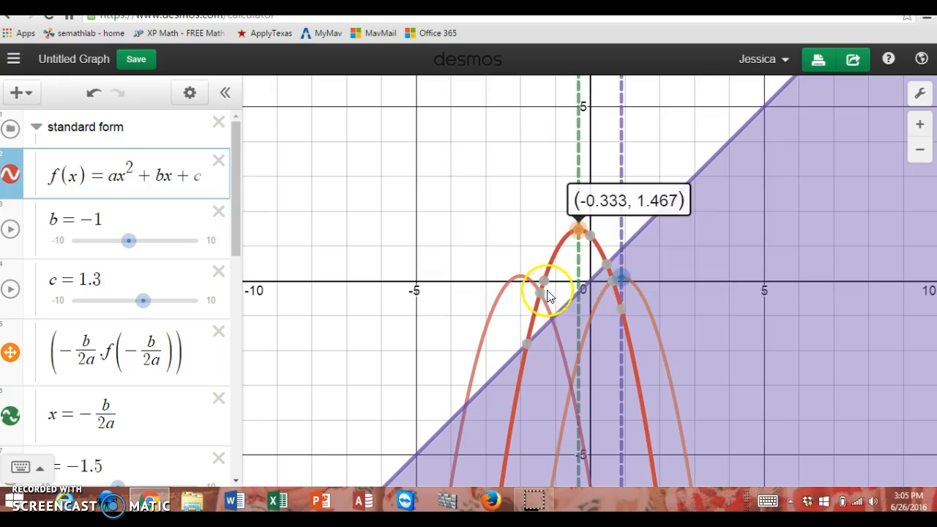
{"action": "mouse_move", "coordinate": [526, 343]}
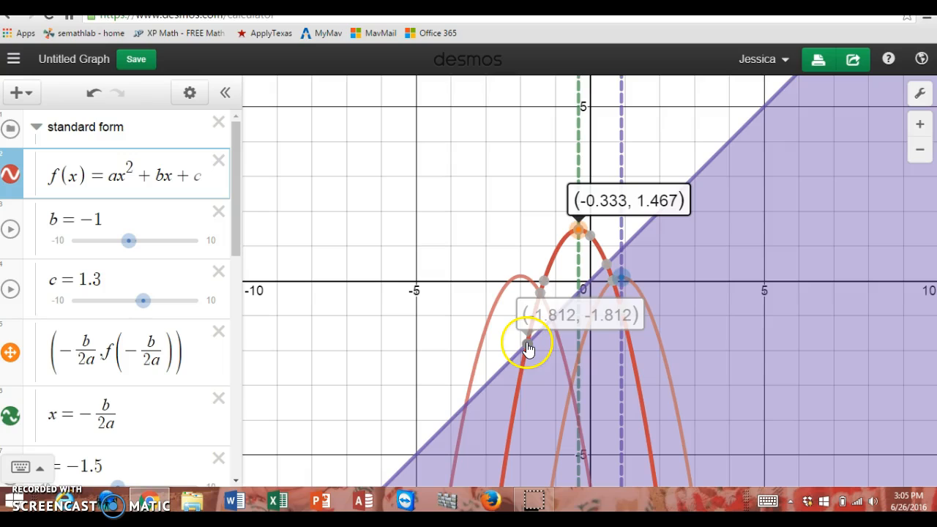
Step: Examine the key points of l(x) and g(x) on the graph and display the coordinates of the vertex (h, k)
{"action": "left_click", "coordinate": [509, 278]}
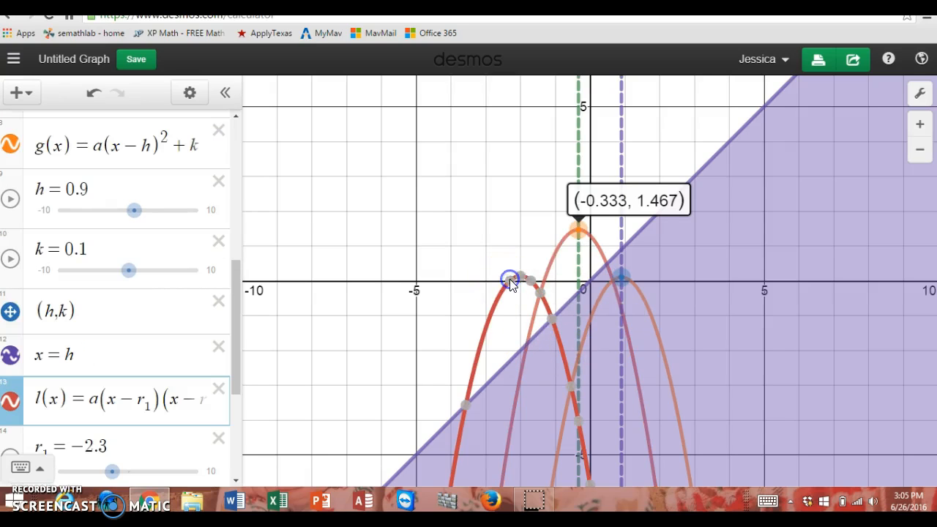
{"action": "left_click", "coordinate": [515, 282]}
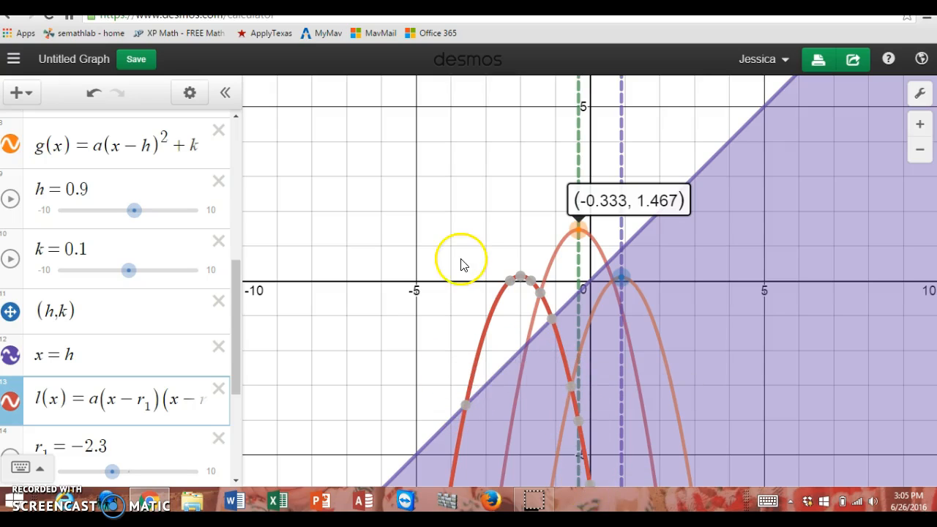
{"action": "left_click", "coordinate": [619, 278]}
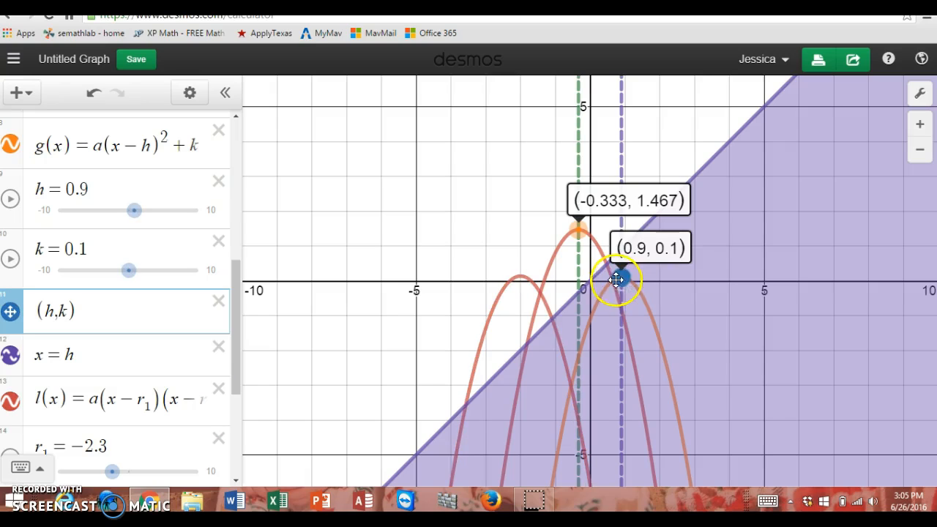
{"action": "left_click", "coordinate": [607, 287]}
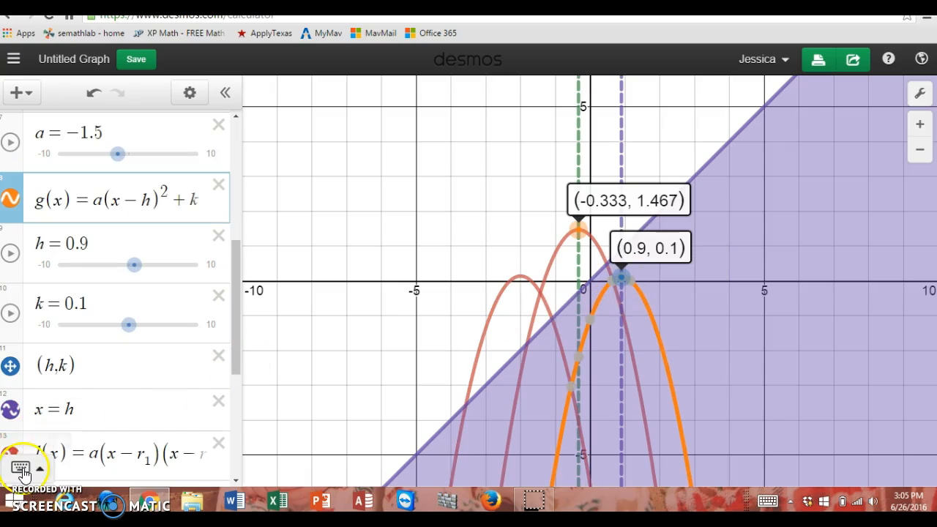